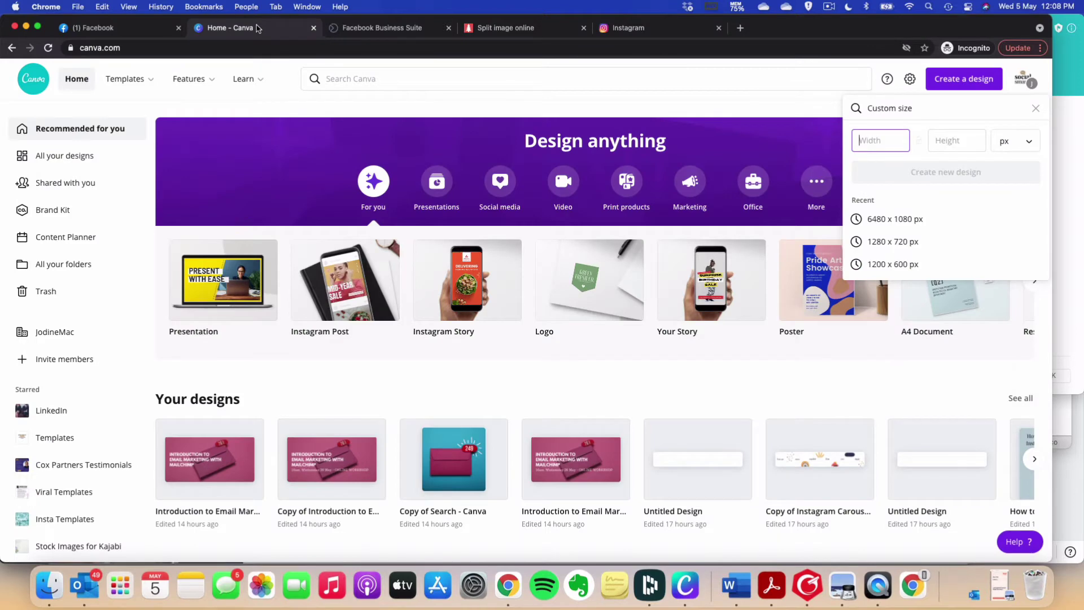
Create a new custom-size design 6480 px wide and 1080 px high
{"action": "left_click", "coordinate": [628, 109]}
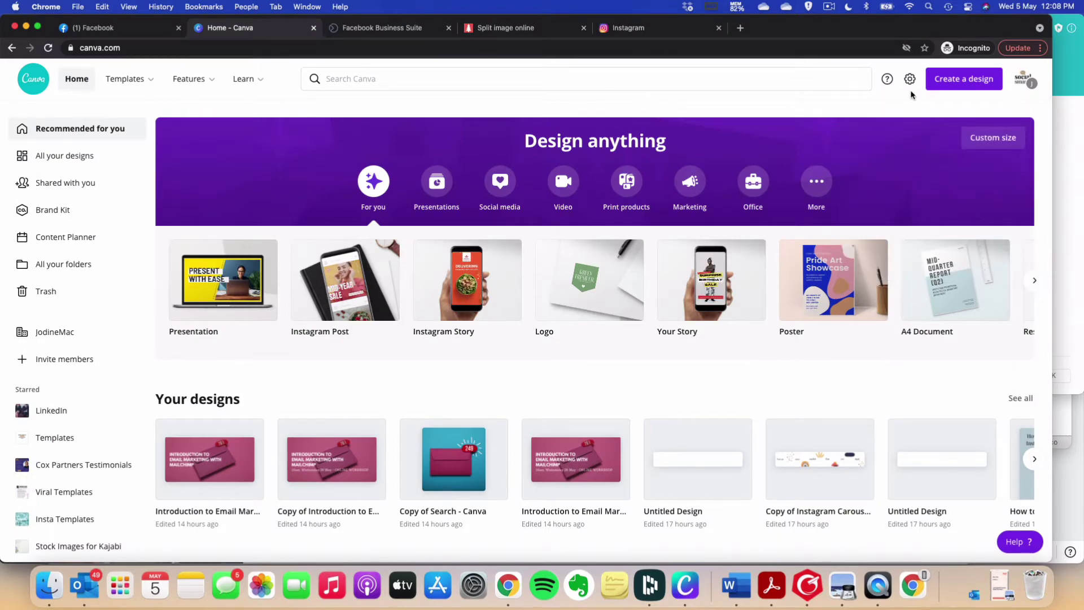
{"action": "left_click", "coordinate": [963, 82]}
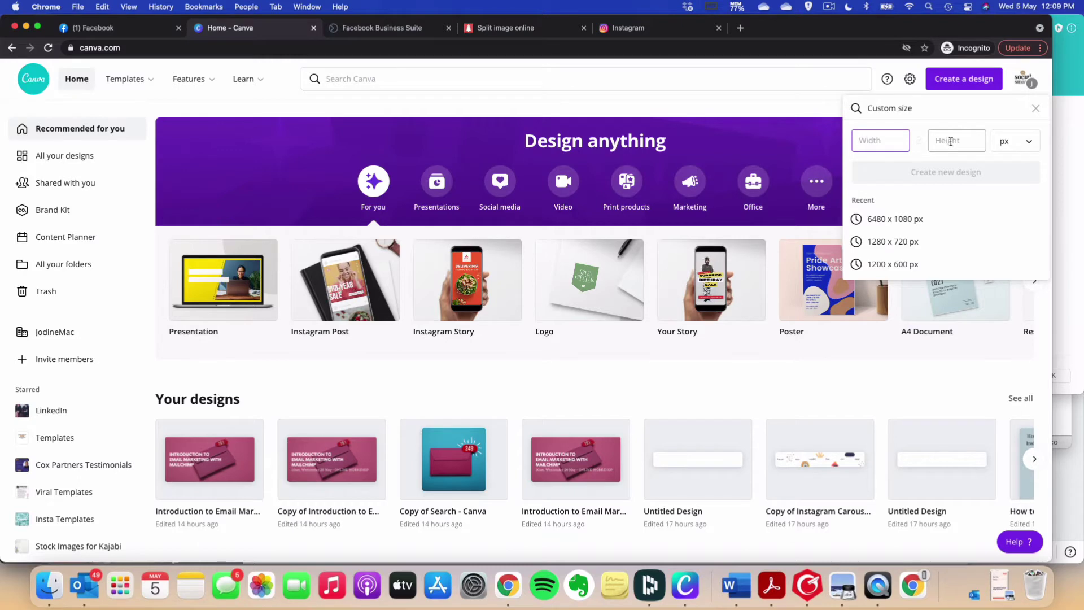
{"action": "left_click", "coordinate": [951, 141]}
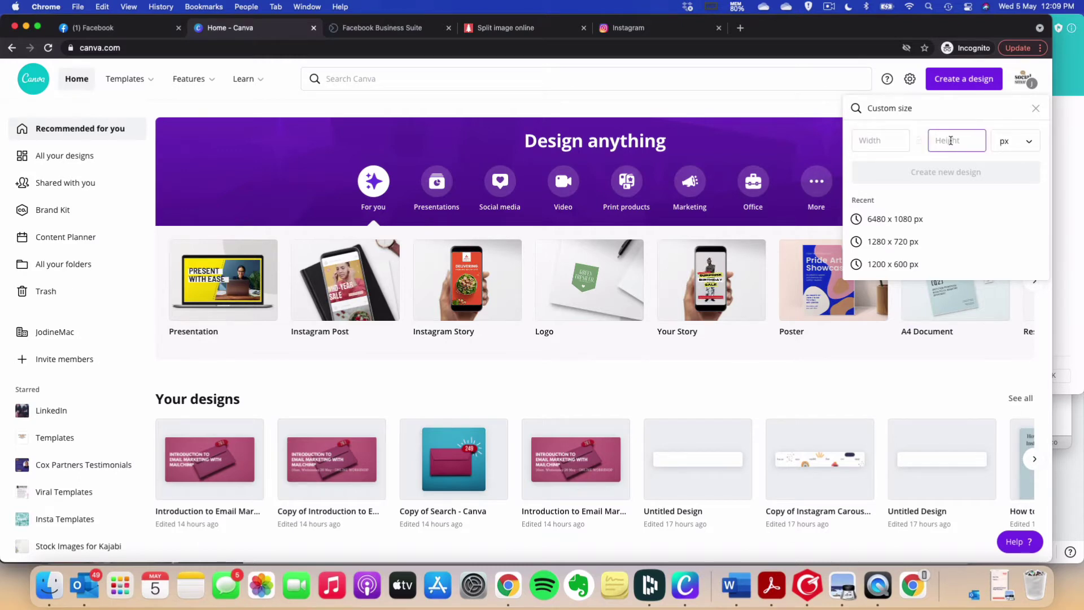
{"action": "type", "text": "1080"}
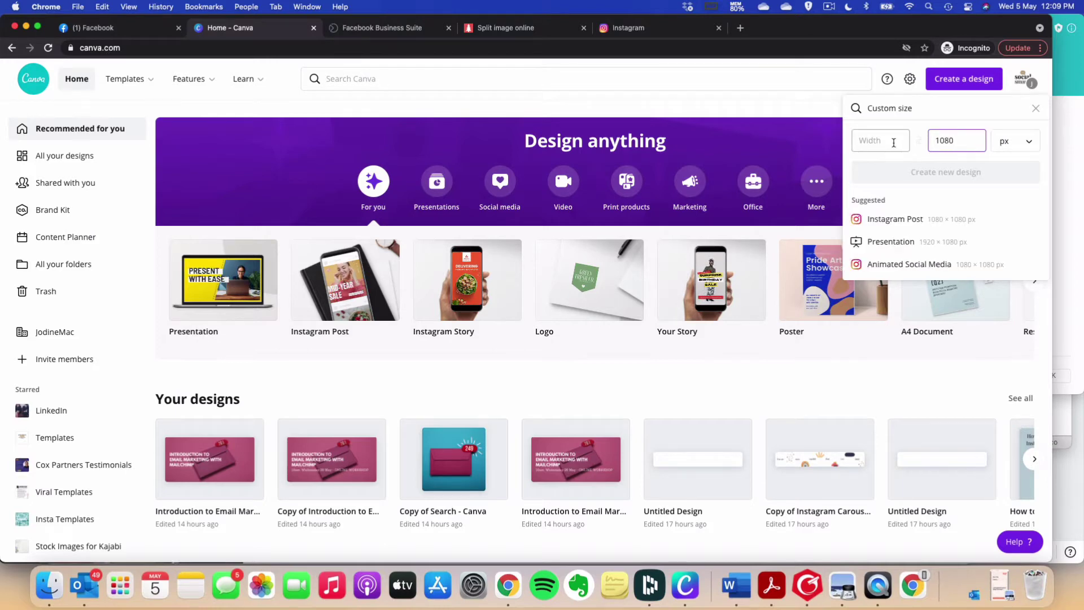
{"action": "left_click", "coordinate": [893, 143]}
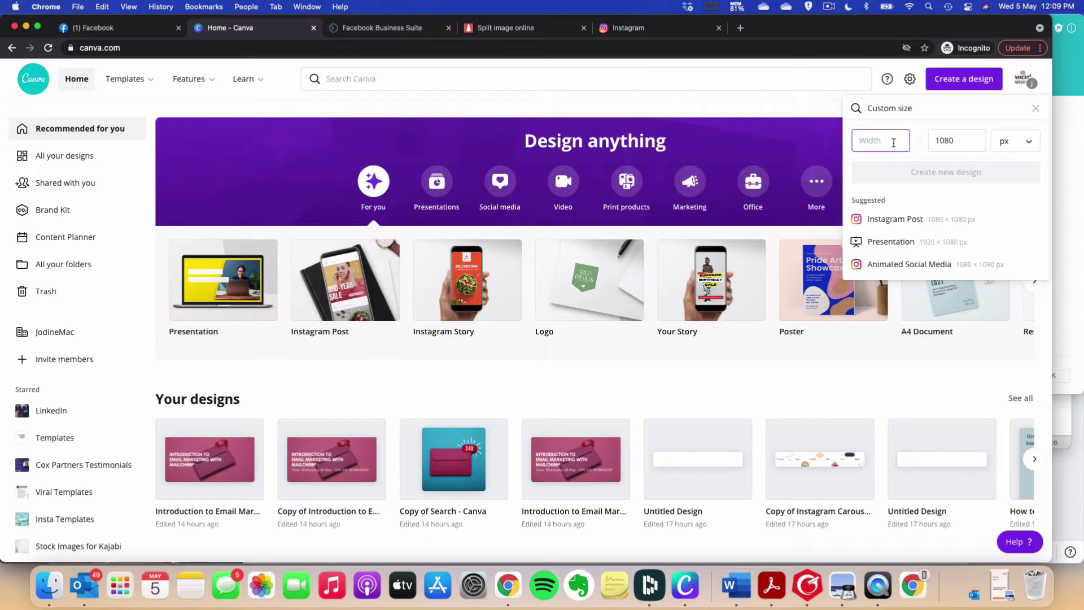
{"action": "type", "text": "64"}
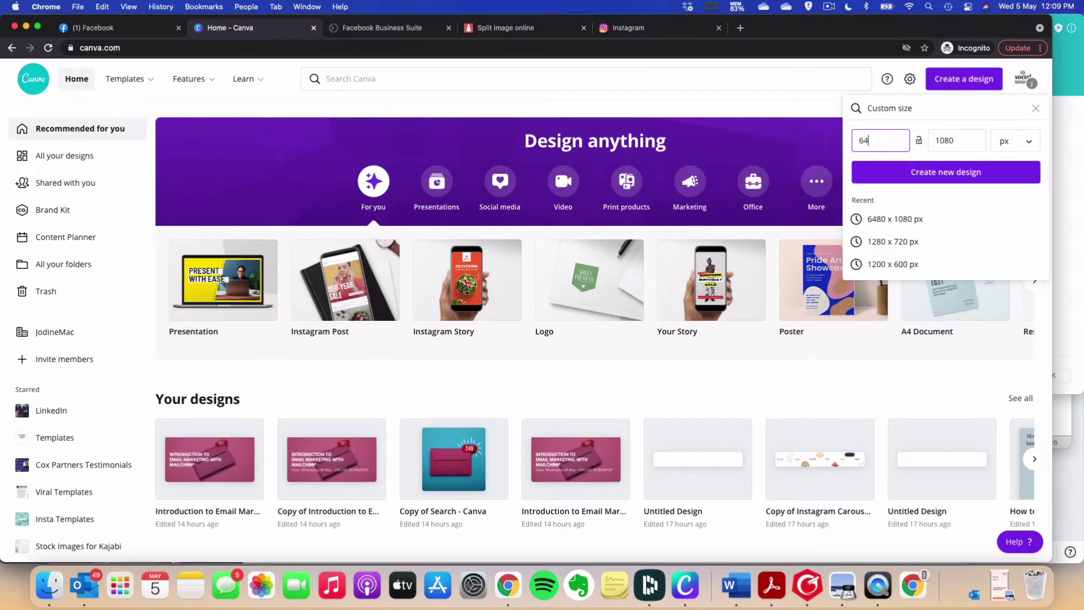
{"action": "type", "text": "80"}
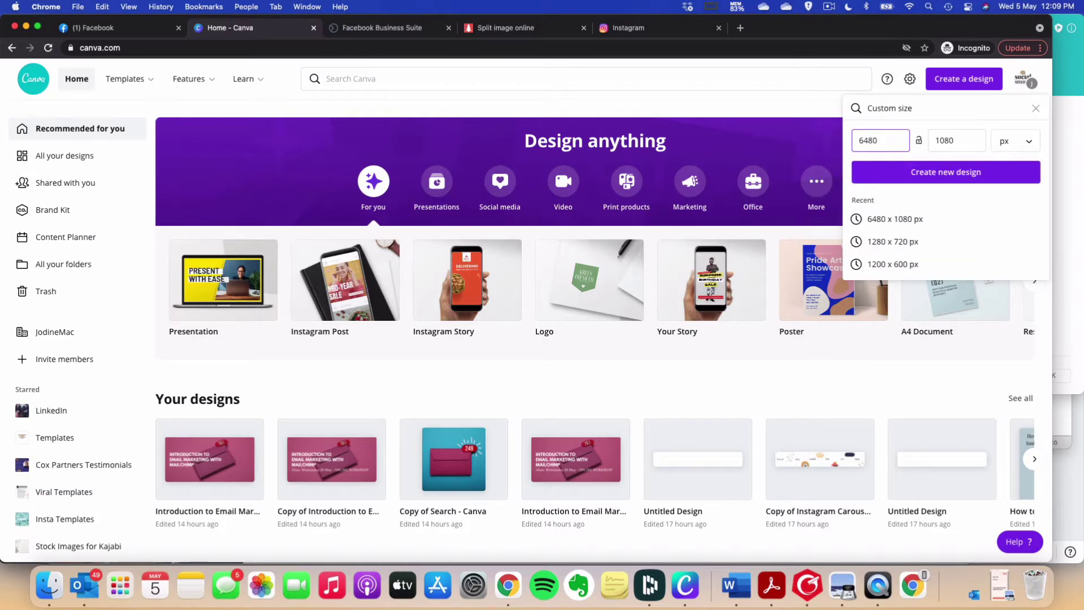
{"action": "left_click", "coordinate": [942, 180]}
{"action": "left_click", "coordinate": [941, 180]}
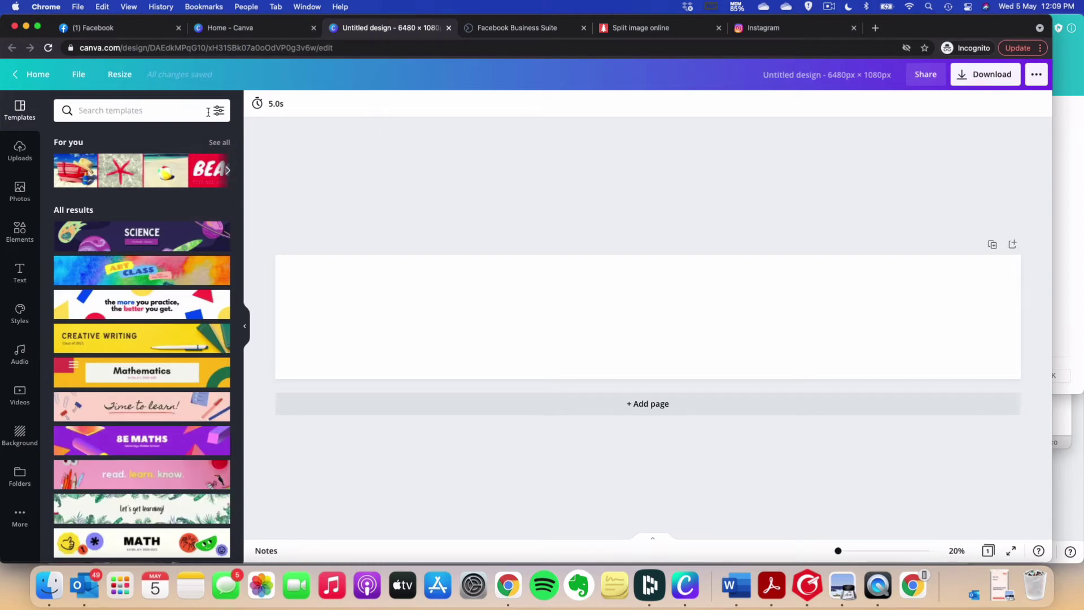
Turn on rulers and guides for the blank design
{"action": "left_click", "coordinate": [74, 78]}
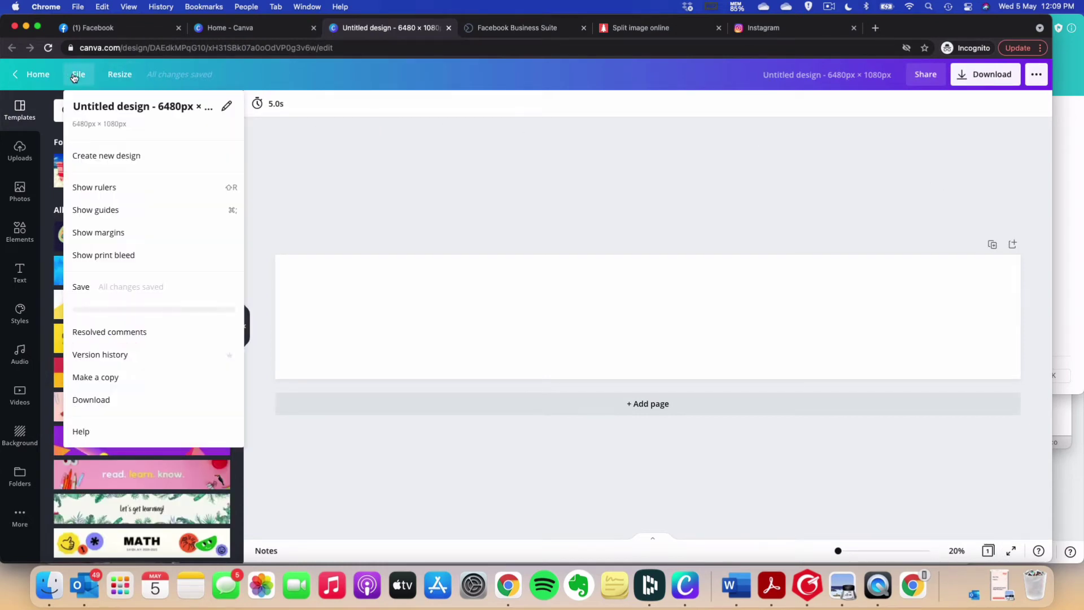
{"action": "left_click", "coordinate": [110, 188]}
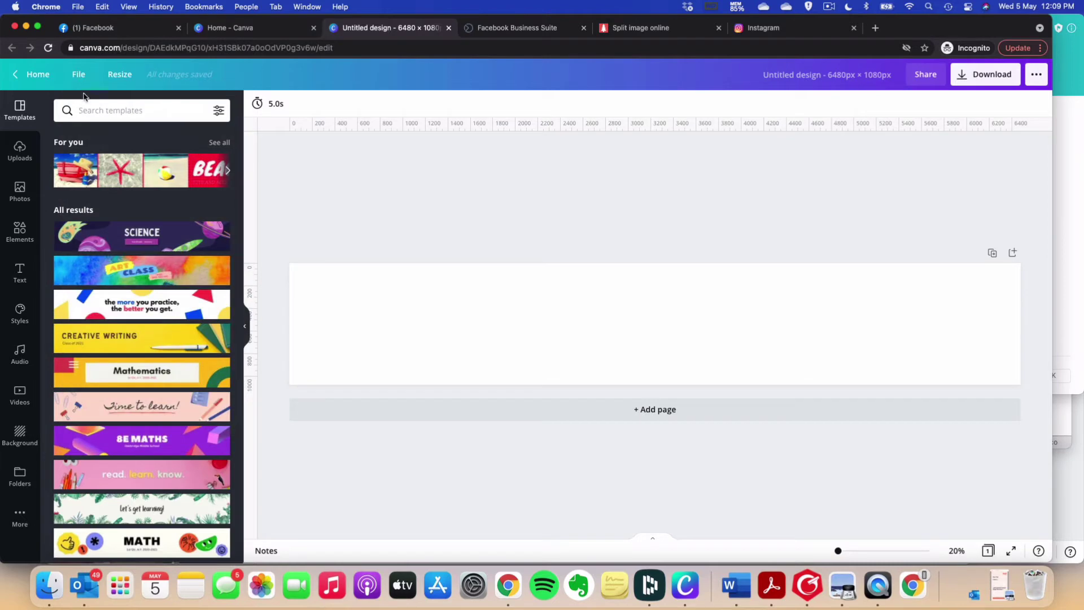
{"action": "left_click", "coordinate": [78, 74]}
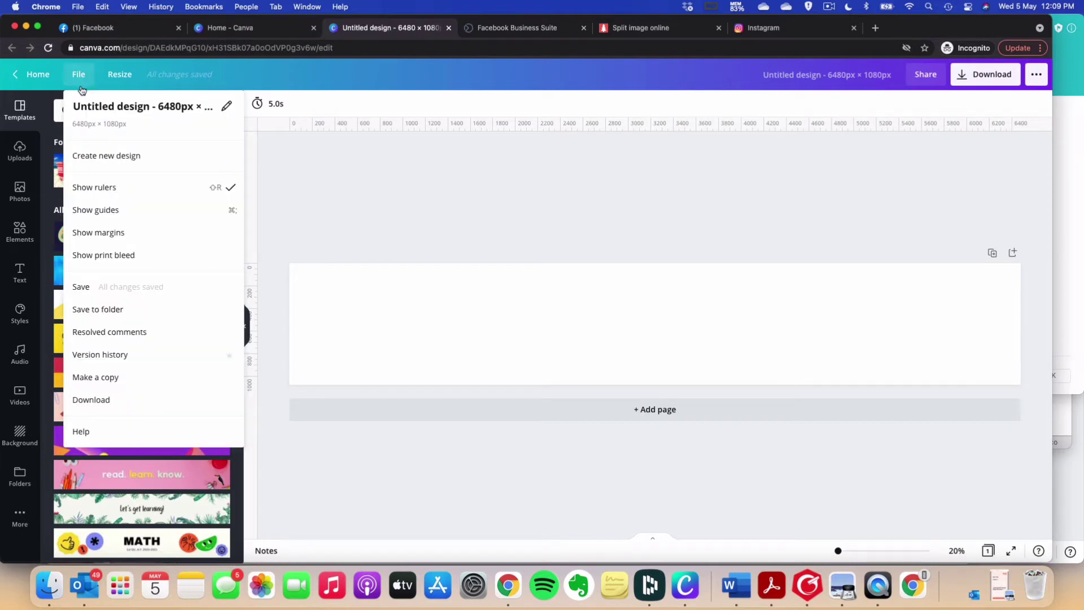
{"action": "left_click", "coordinate": [115, 216]}
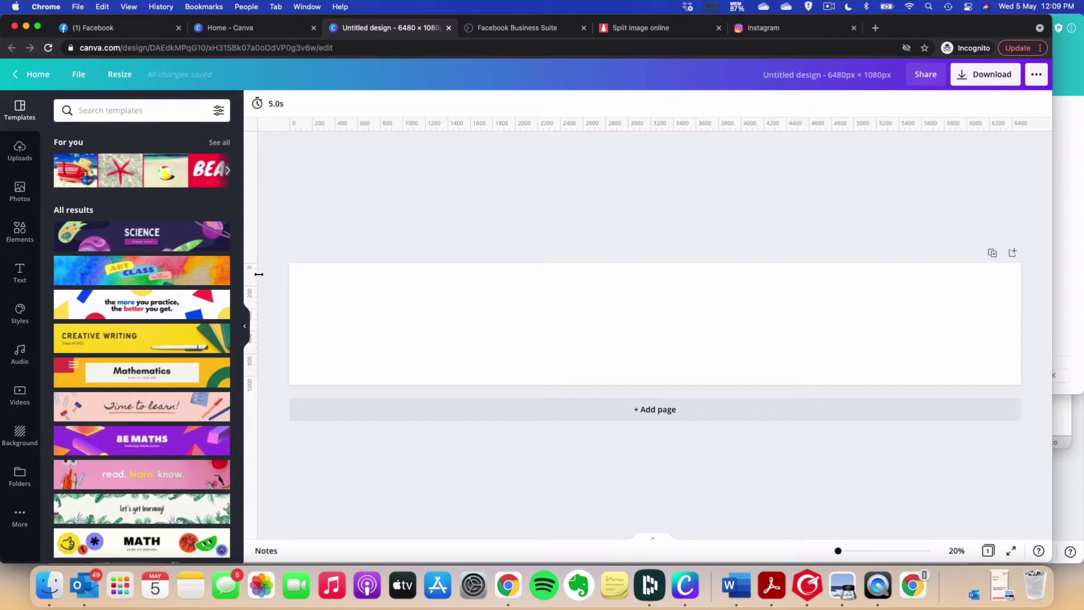
Place two vertical guides on the canvas at about 1080 px and about 2160 px to mark the first square divisions
{"action": "left_click_drag", "start_coordinate": [258, 274], "coordinate": [411, 279]}
{"action": "left_click_drag", "start_coordinate": [838, 551], "coordinate": [843, 551]}
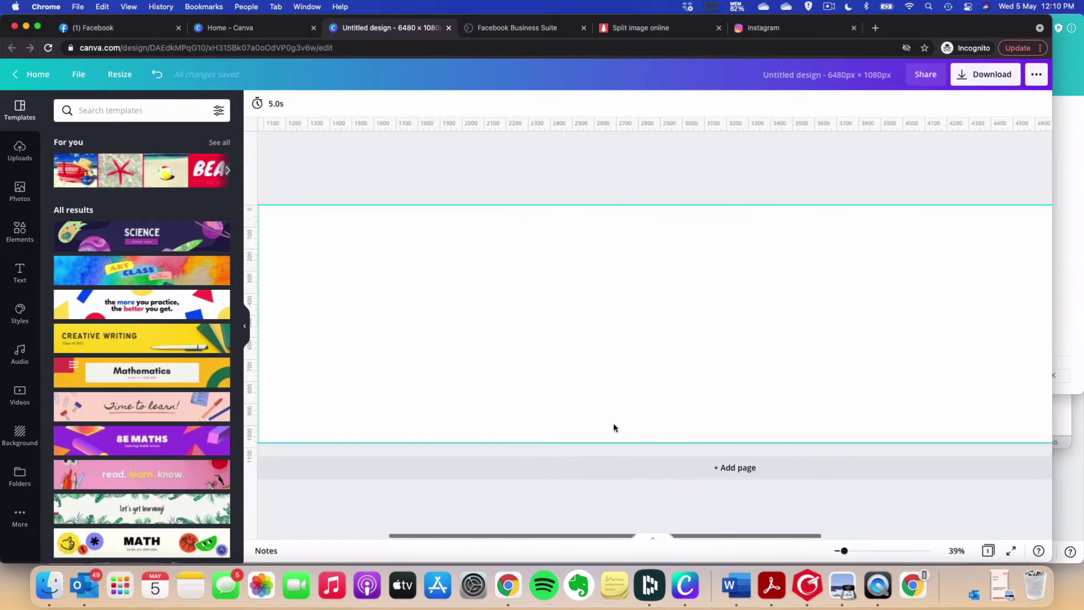
{"action": "scroll", "coordinate": [613, 422], "scroll_direction": "left", "scroll_amount": 8}
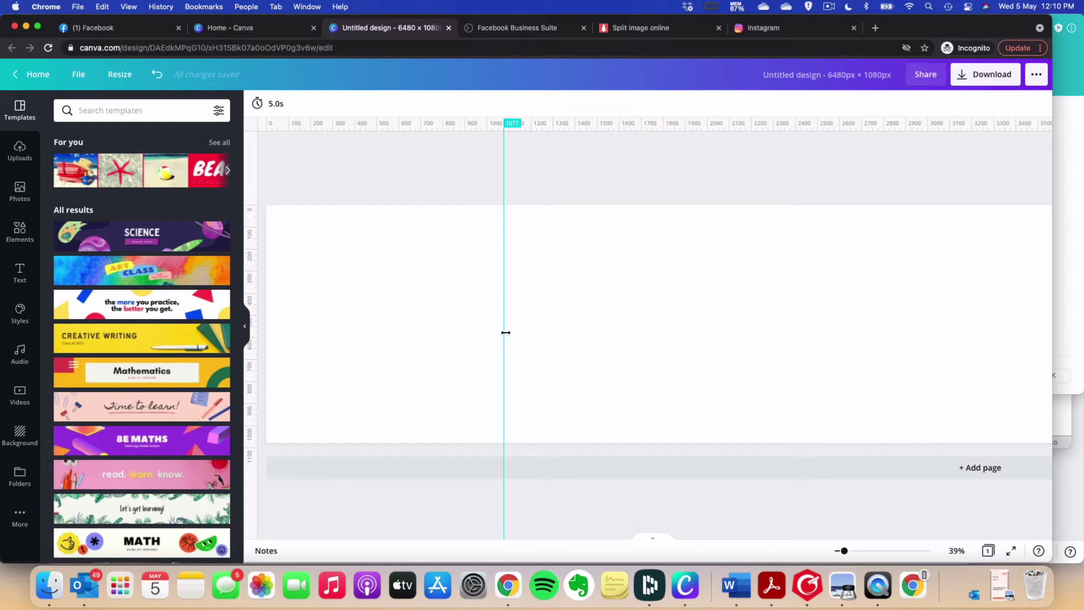
{"action": "left_click_drag", "start_coordinate": [505, 333], "coordinate": [504, 332]}
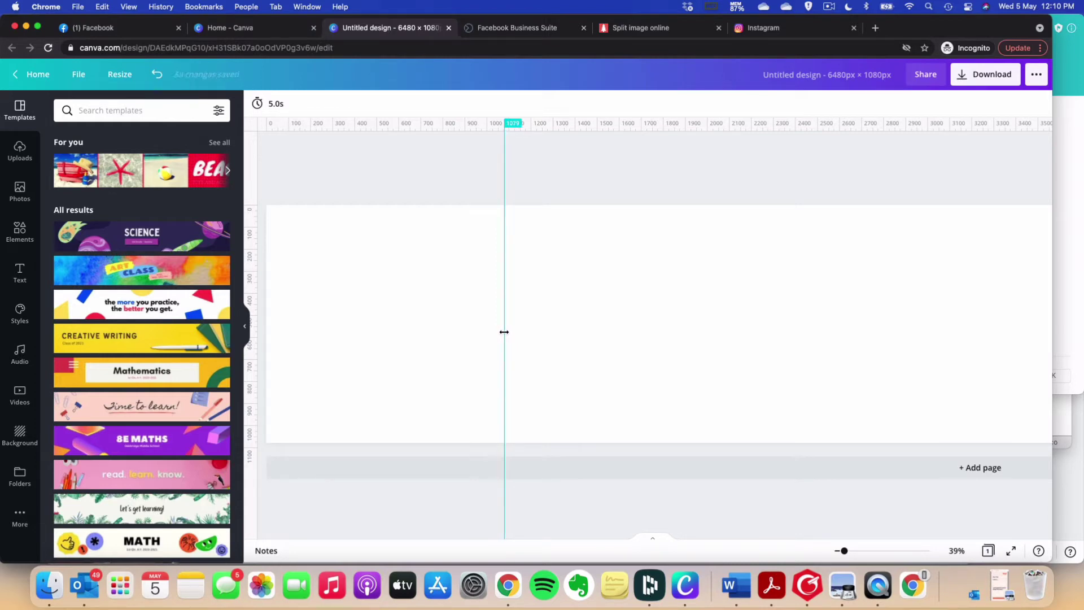
{"action": "left_click", "coordinate": [847, 553]}
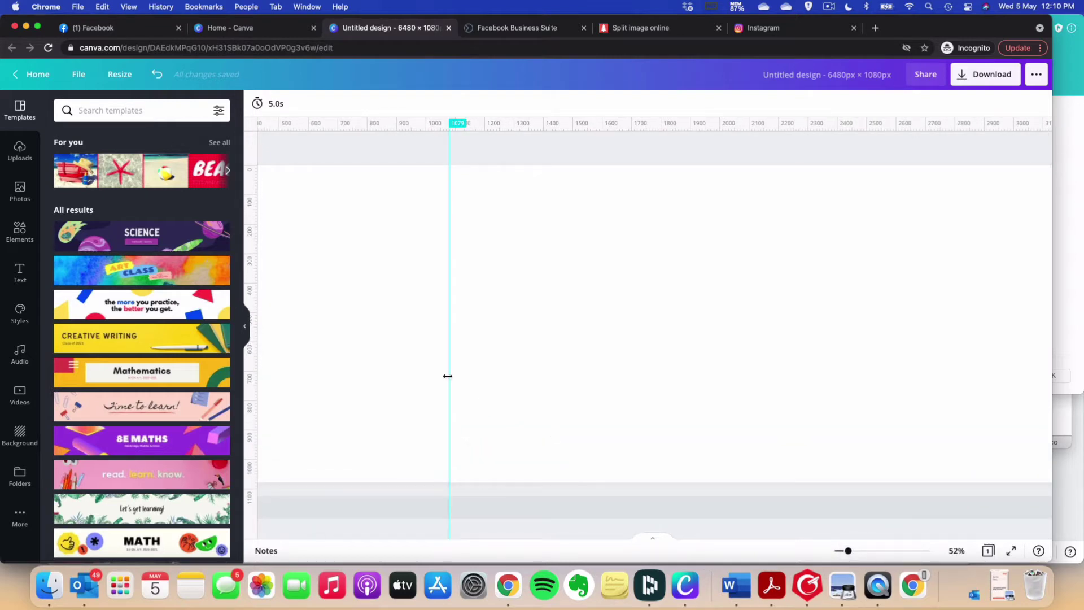
{"action": "left_click_drag", "start_coordinate": [449, 376], "coordinate": [448, 375]}
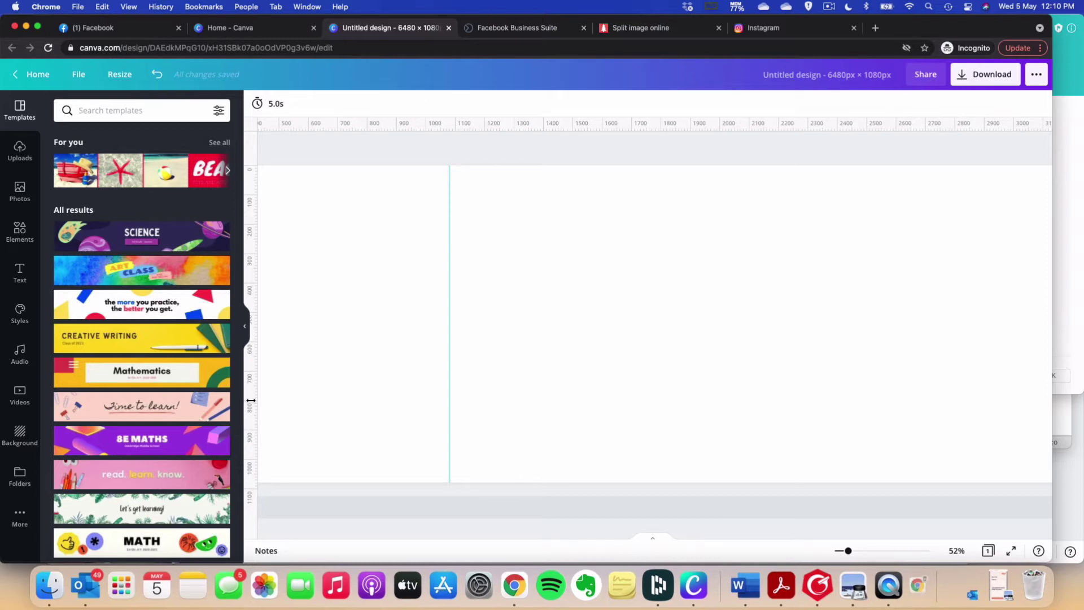
{"action": "mouse_move", "coordinate": [251, 400]}
{"action": "left_mouse_down"}
{"action": "mouse_move", "coordinate": [632, 447]}
{"action": "mouse_move", "coordinate": [766, 442]}
{"action": "left_mouse_up"}
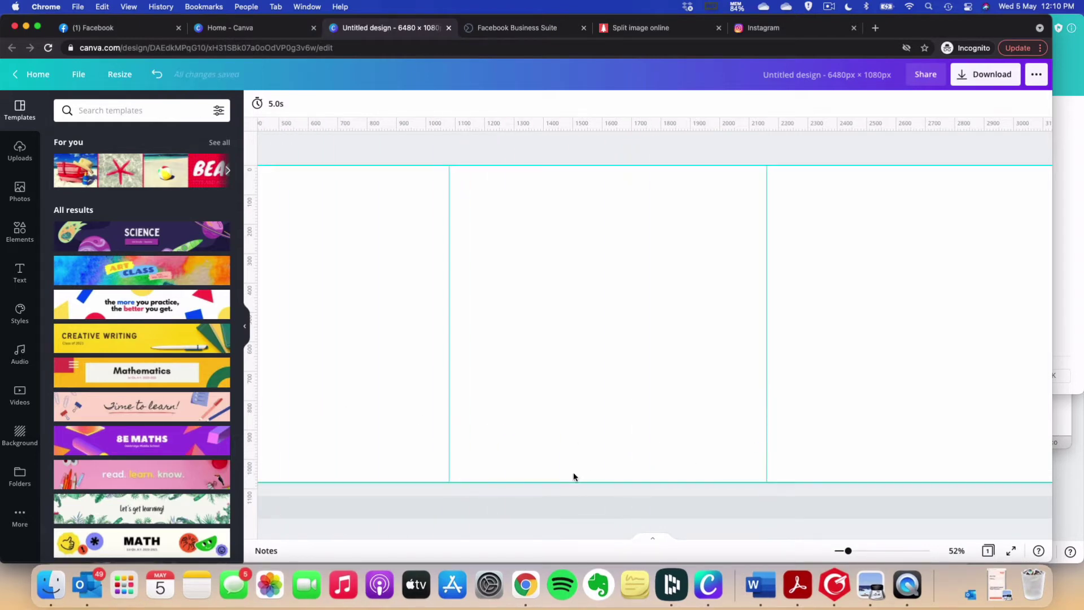
{"action": "left_click_drag", "start_coordinate": [848, 550], "coordinate": [837, 550]}
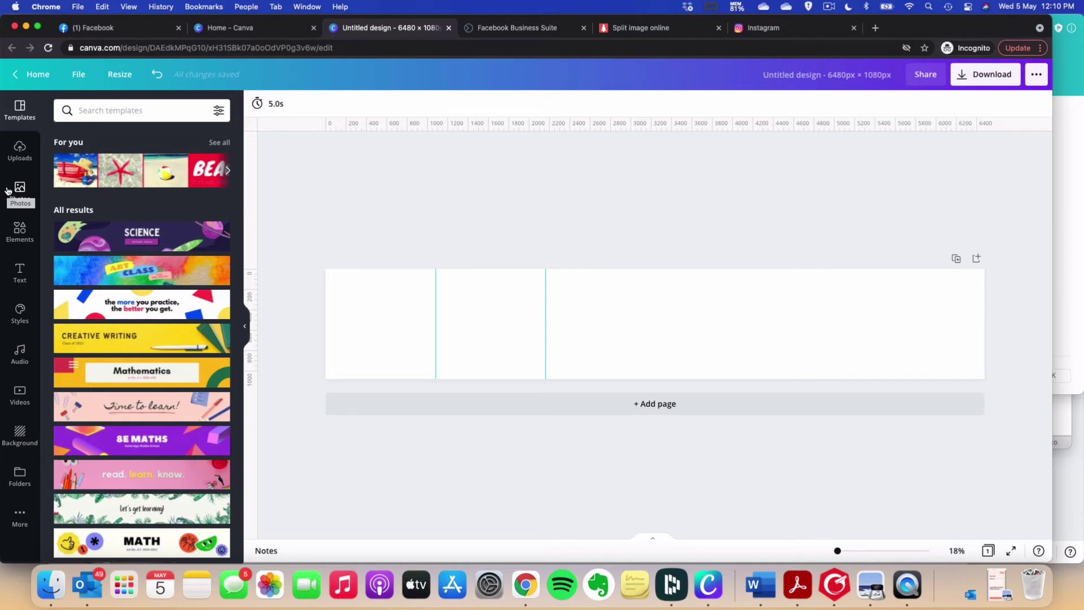
Open the existing Copy of Instagram Carousel Template - 6 Squares design and check its ruler and guide settings
{"action": "left_click", "coordinate": [33, 76]}
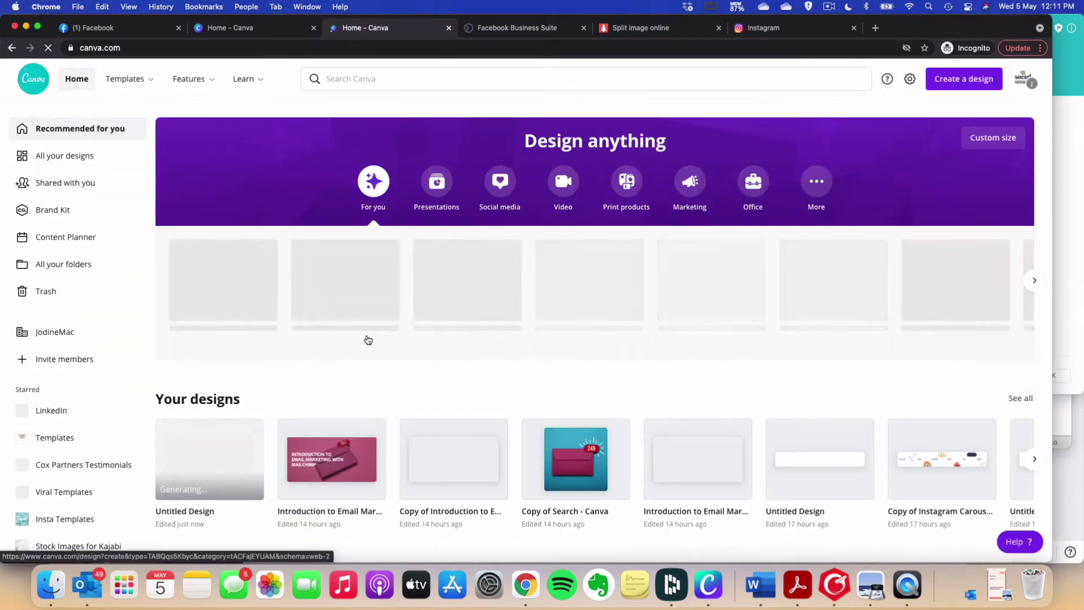
{"action": "scroll", "coordinate": [367, 338], "scroll_direction": "down", "scroll_amount": 1}
{"action": "left_click", "coordinate": [954, 418]}
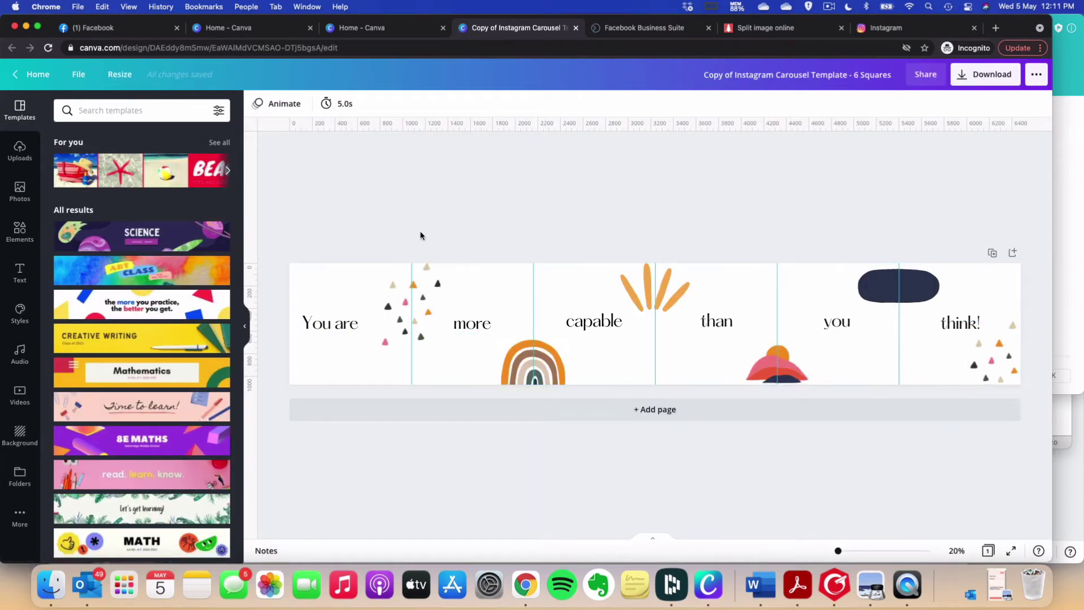
{"action": "left_click", "coordinate": [81, 80]}
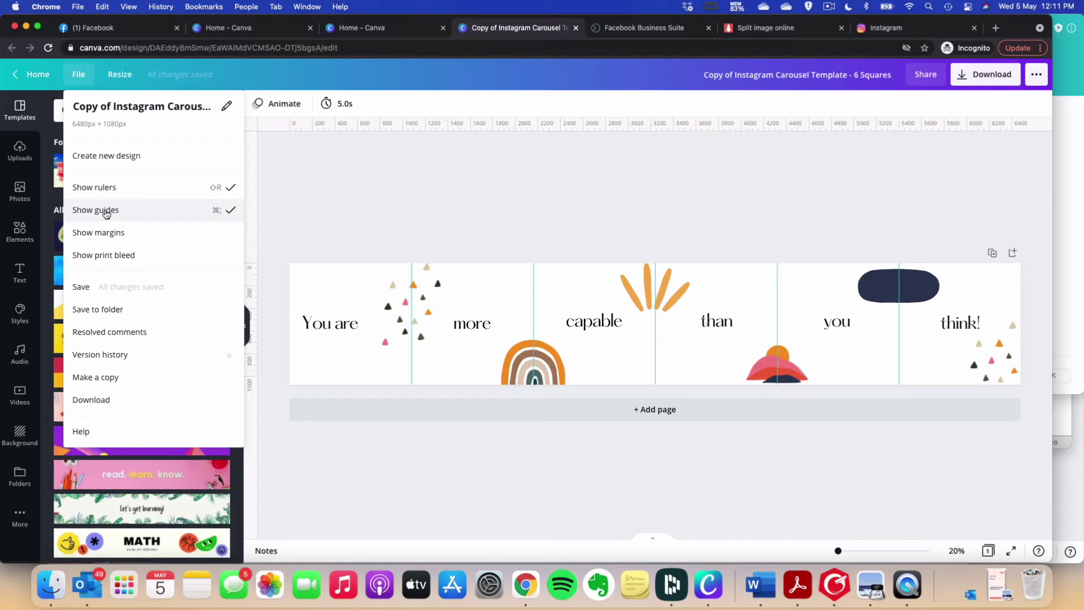
{"action": "left_click", "coordinate": [412, 208]}
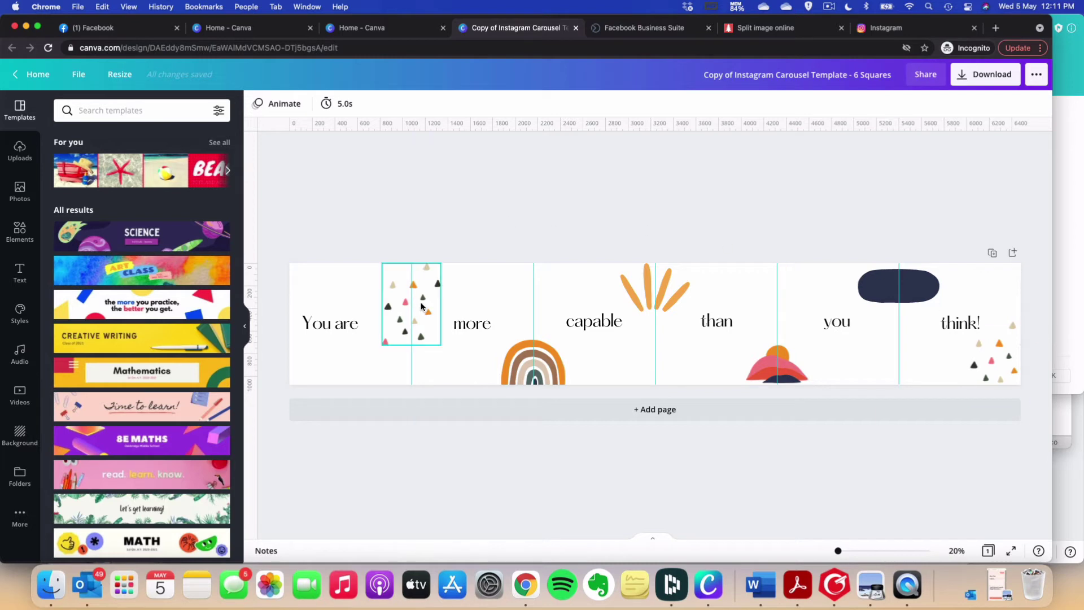
Position the rainbow graphic across the second guide and download the carousel design as a PNG at size 1
{"action": "mouse_move", "coordinate": [511, 367]}
{"action": "left_mouse_down"}
{"action": "mouse_move", "coordinate": [478, 366]}
{"action": "mouse_move", "coordinate": [517, 364]}
{"action": "left_mouse_up"}
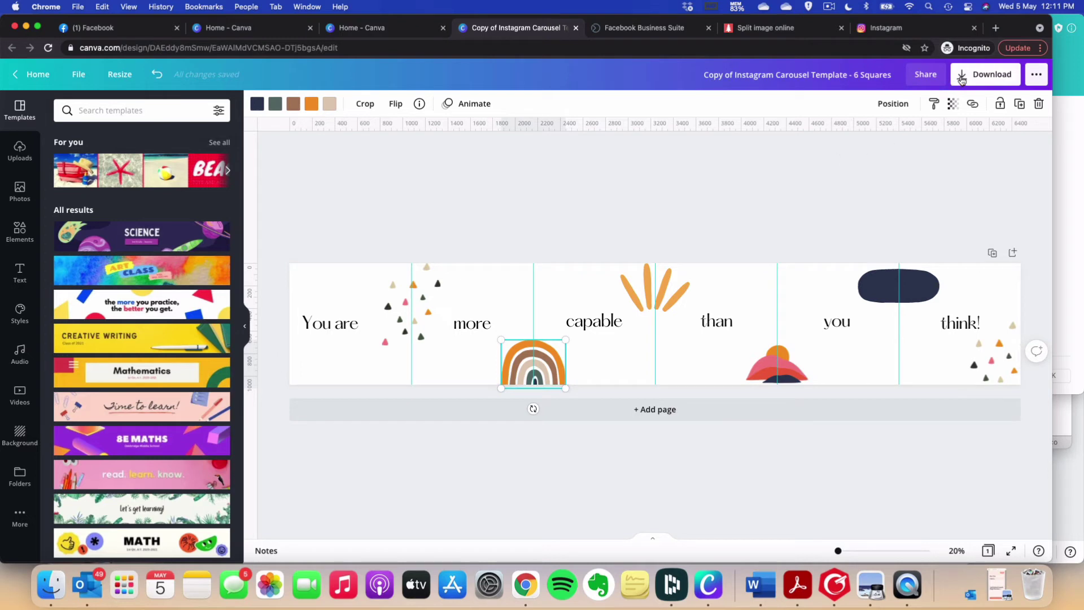
{"action": "left_click", "coordinate": [985, 74]}
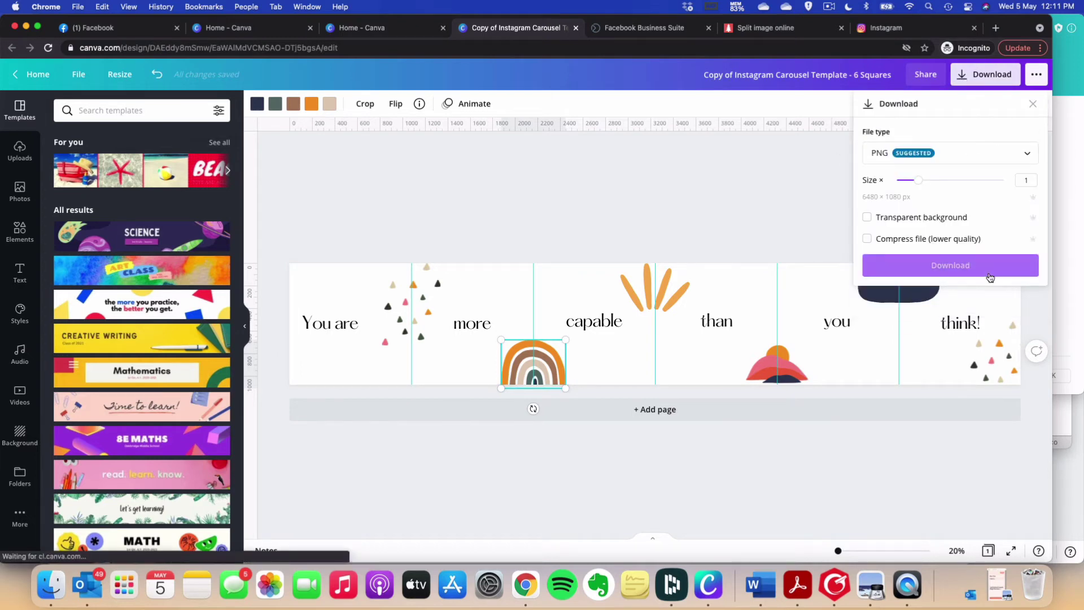
{"action": "left_click", "coordinate": [947, 265]}
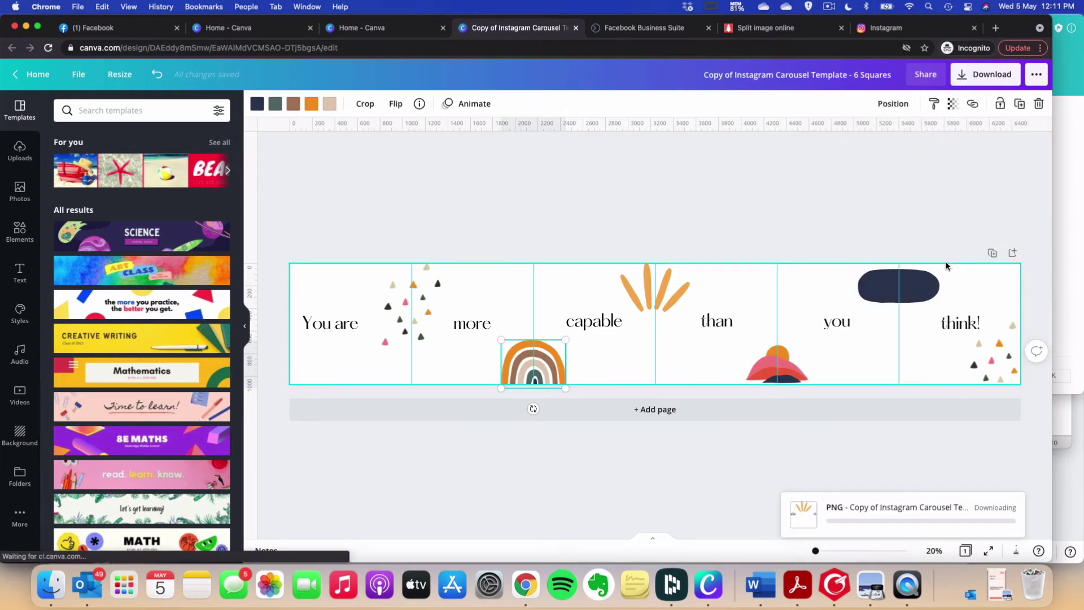
Switch to the PineTools Split Image page and load Copy of Instagram Carousel Template - 6 Squares (1).png from Downloads
{"action": "left_click", "coordinate": [778, 30]}
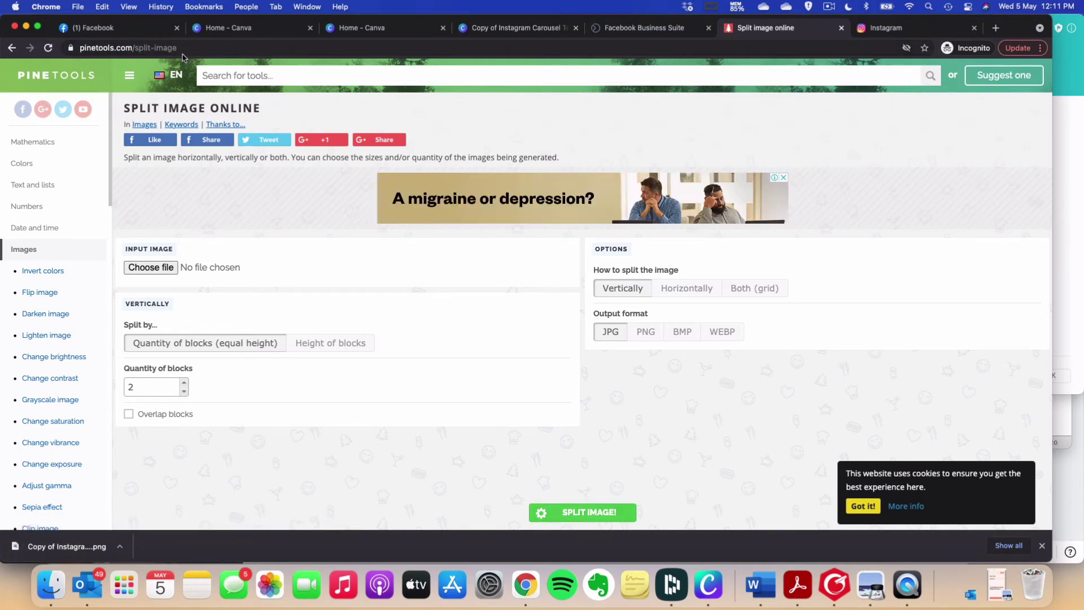
{"action": "left_click", "coordinate": [157, 273]}
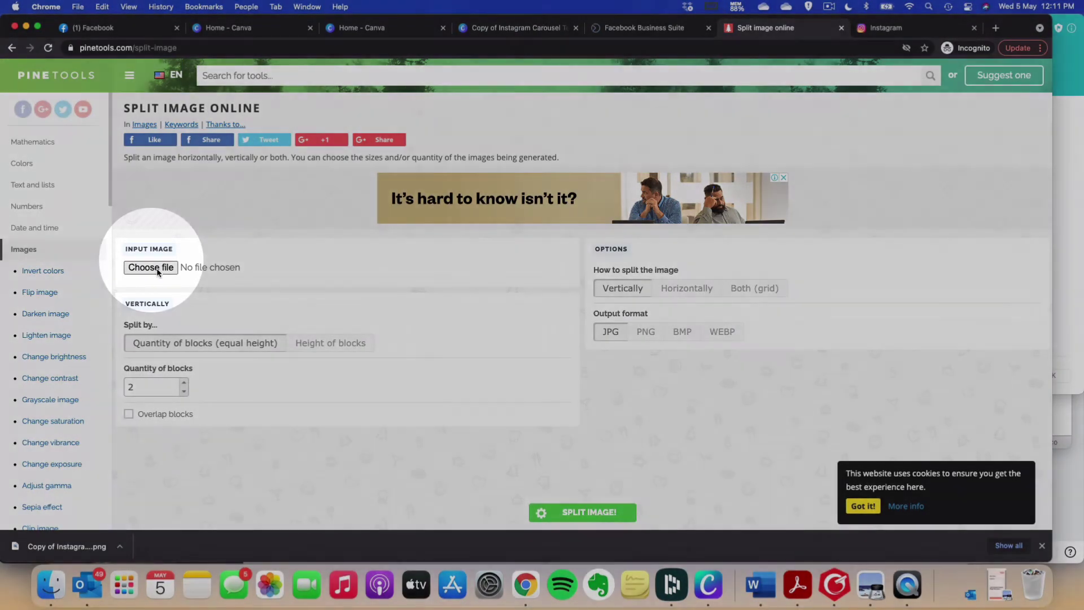
{"action": "left_click", "coordinate": [158, 272]}
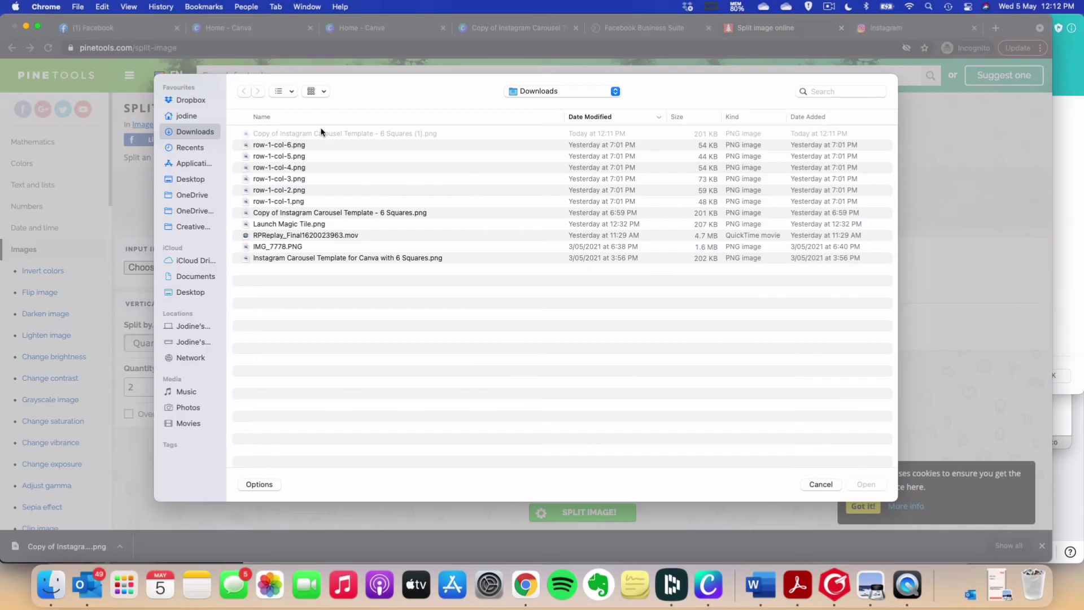
{"action": "left_click", "coordinate": [332, 135]}
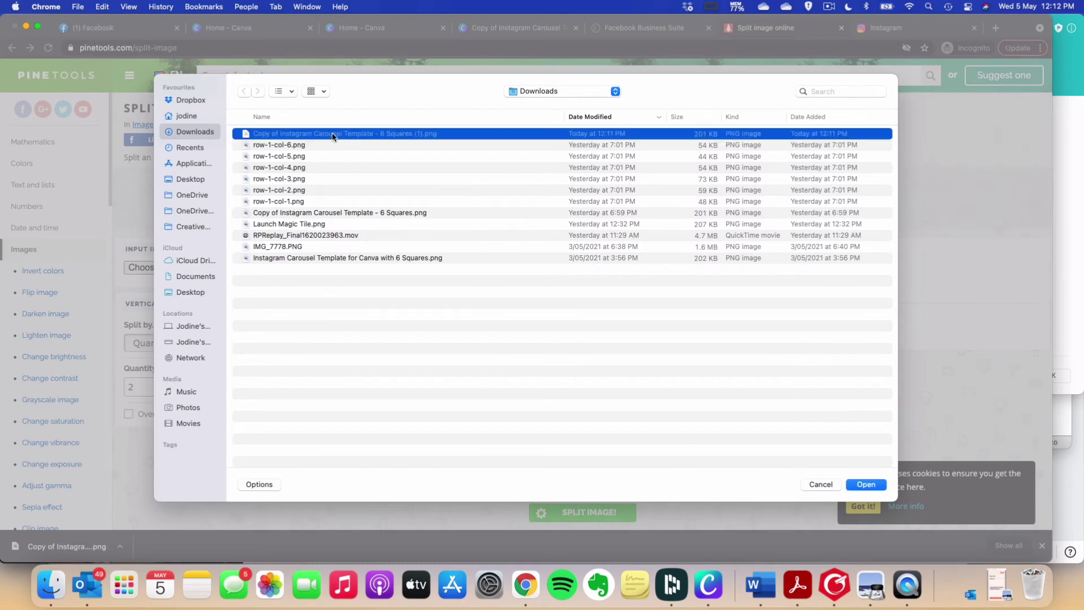
{"action": "left_click", "coordinate": [866, 484]}
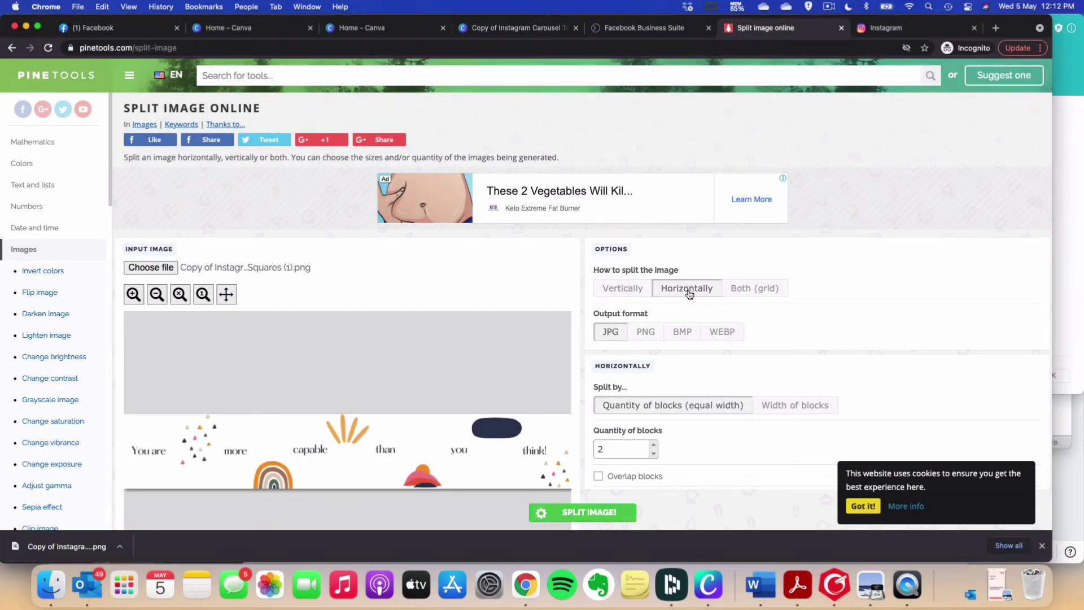
Split the image horizontally into 6 equal-width blocks with PNG as the output format
{"action": "left_click", "coordinate": [659, 321]}
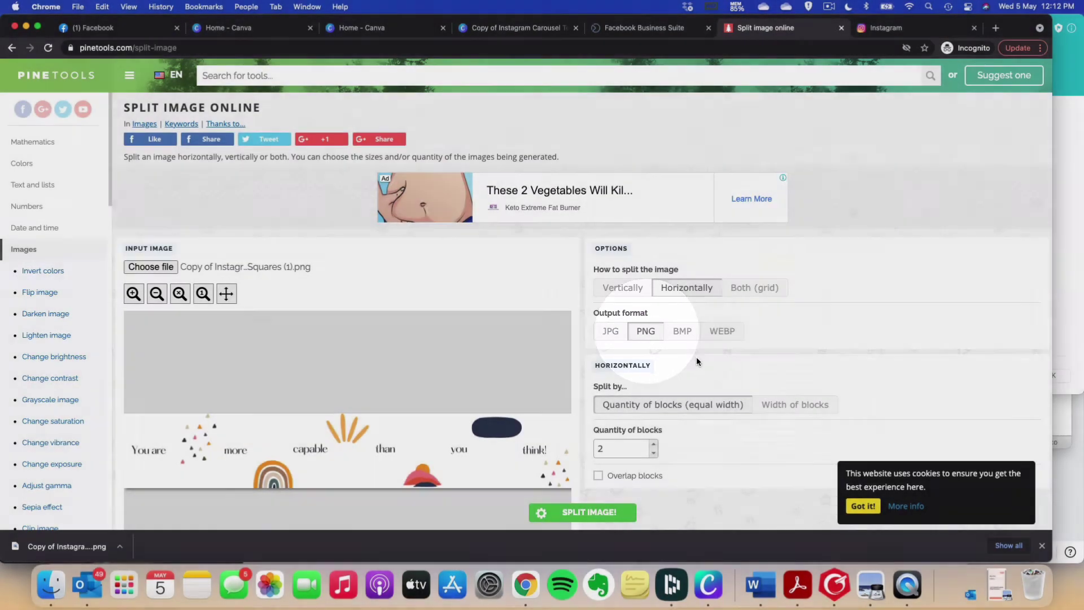
{"action": "scroll", "coordinate": [696, 357], "scroll_direction": "down", "scroll_amount": 2}
{"action": "left_click", "coordinate": [653, 403]}
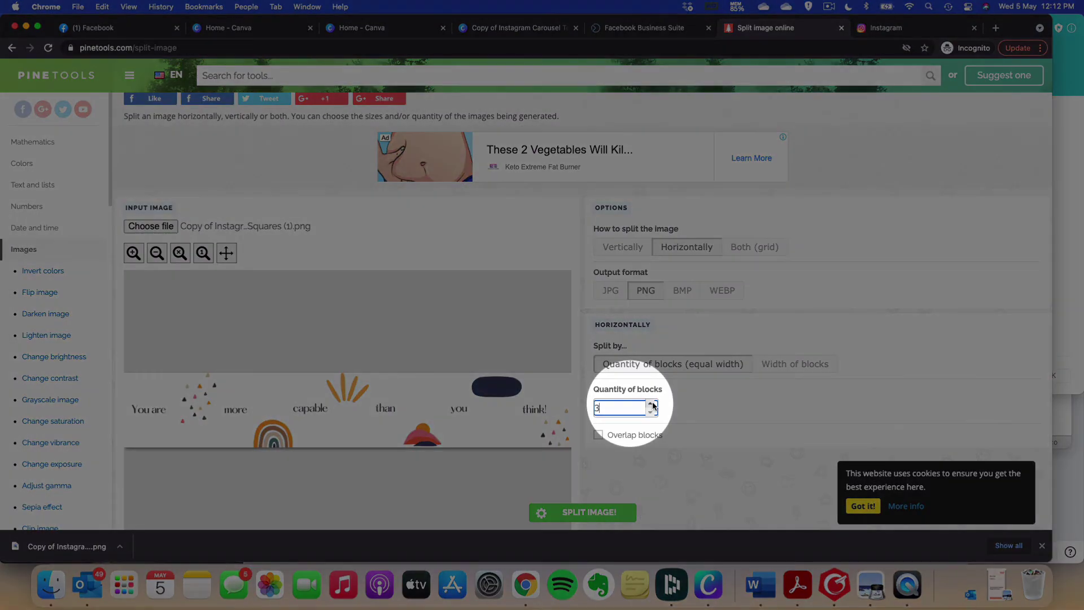
{"action": "left_click", "coordinate": [652, 403]}
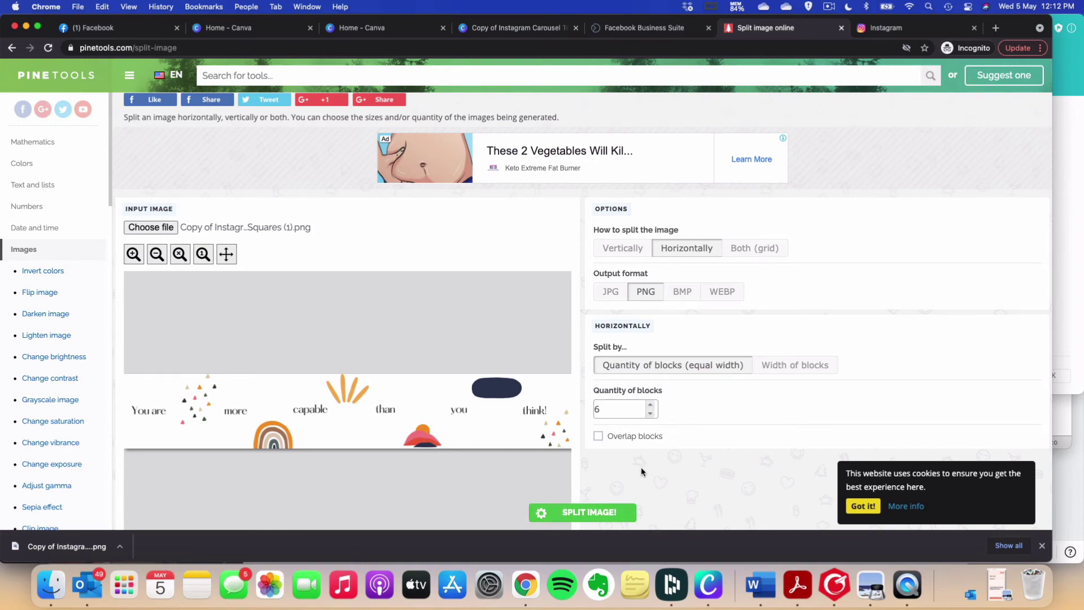
{"action": "left_click", "coordinate": [599, 513]}
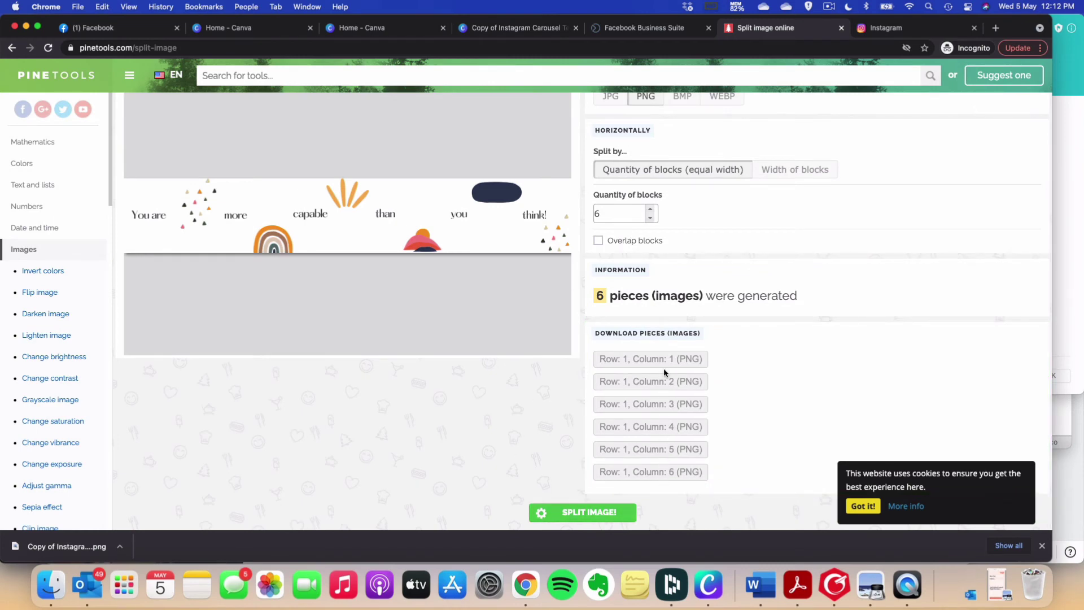
Download the Row 1, Column 1 PNG piece, open it to check the image and close it again
{"action": "left_click", "coordinate": [647, 360]}
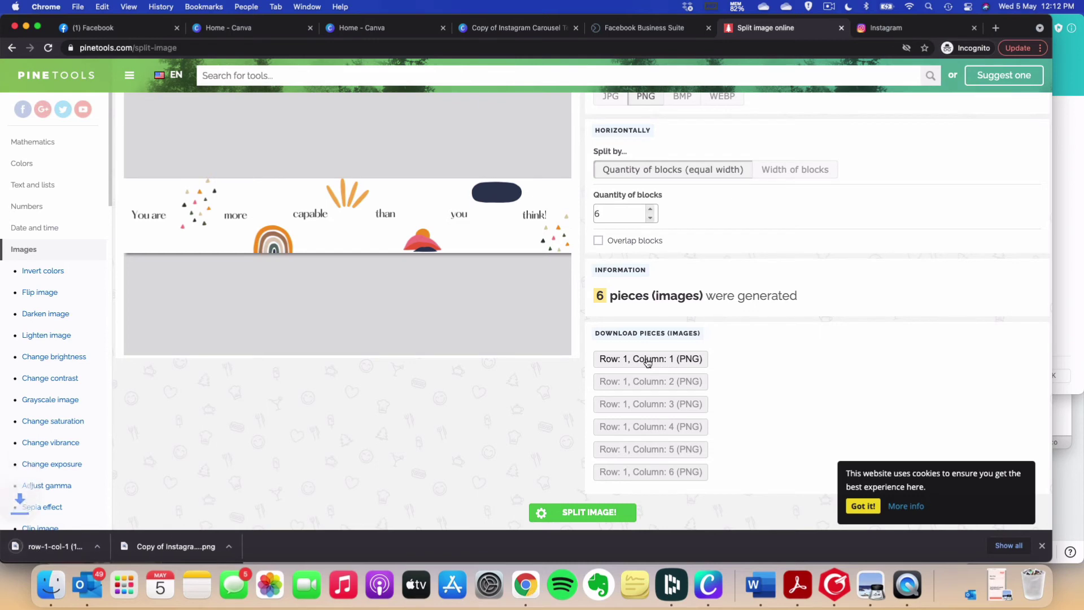
{"action": "left_click", "coordinate": [72, 552]}
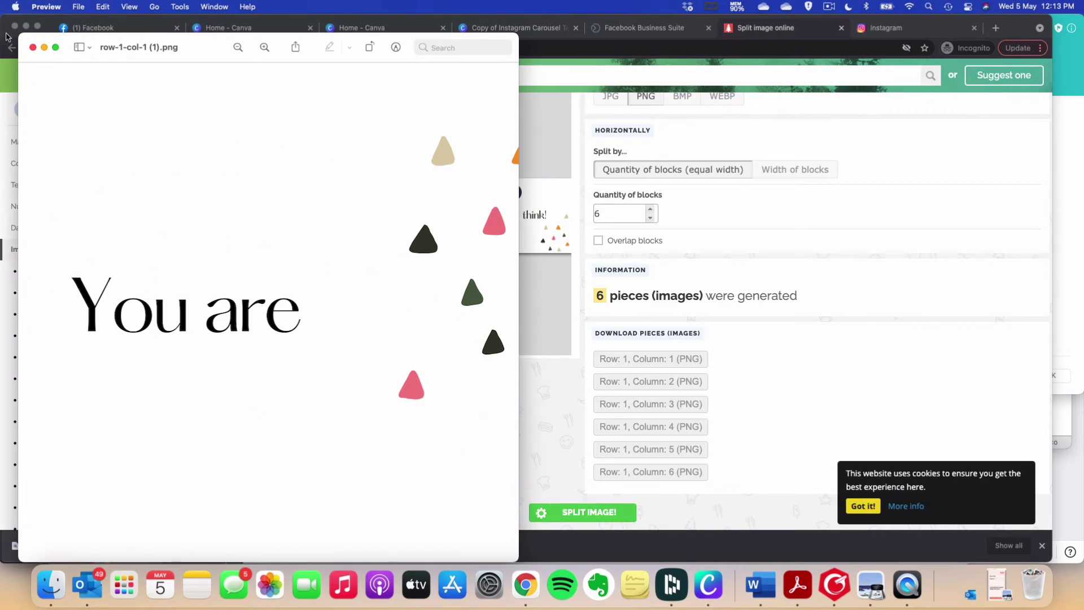
{"action": "left_click", "coordinate": [32, 48]}
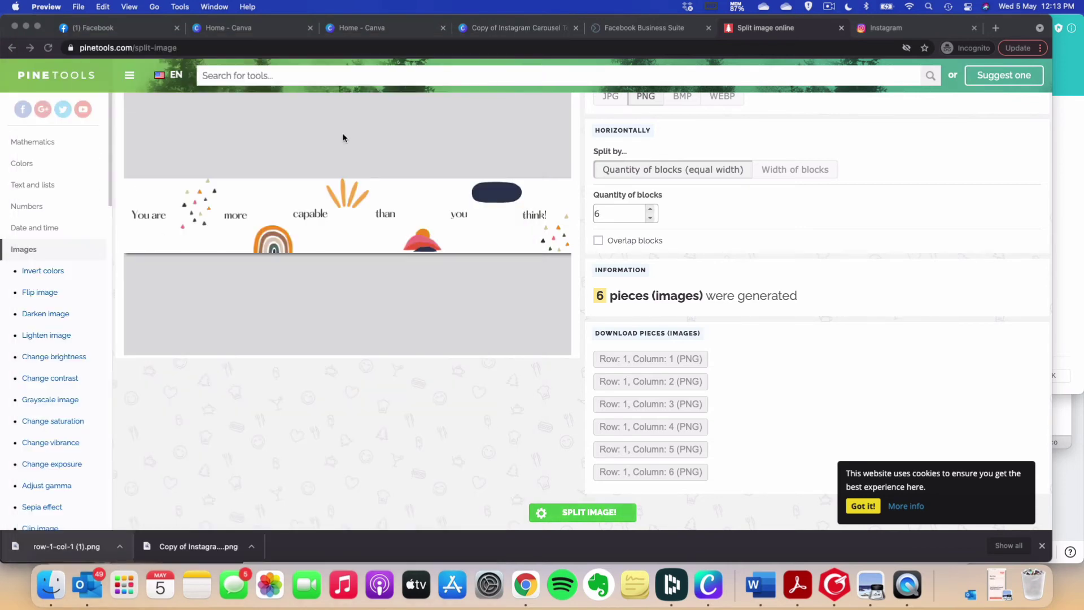
Download the remaining PNG pieces of row 1, columns 2 through 6
{"action": "left_click", "coordinate": [664, 383]}
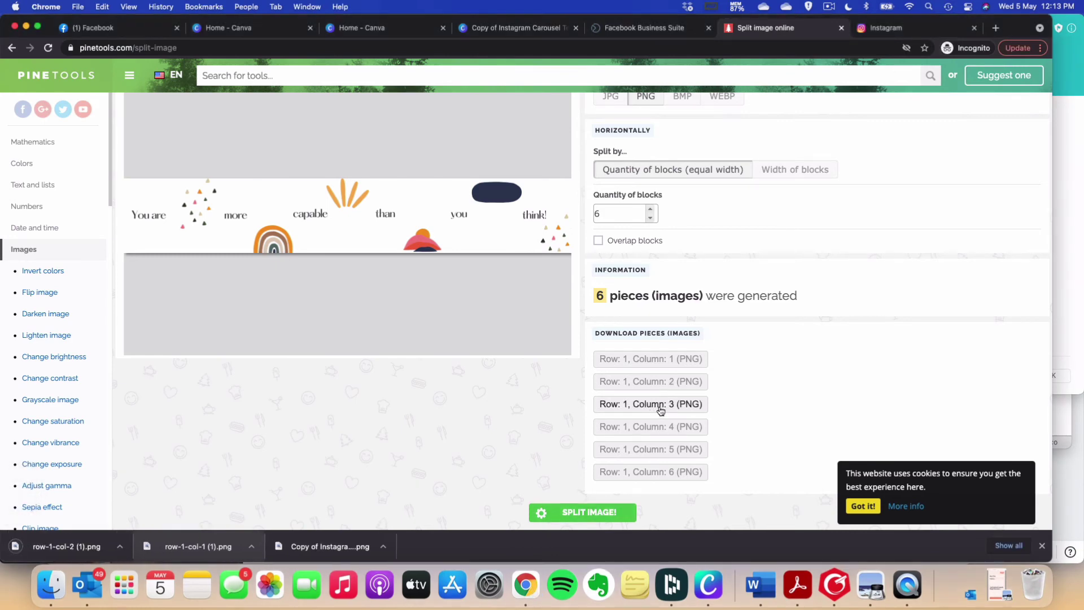
{"action": "left_click", "coordinate": [660, 406]}
{"action": "left_click", "coordinate": [658, 428]}
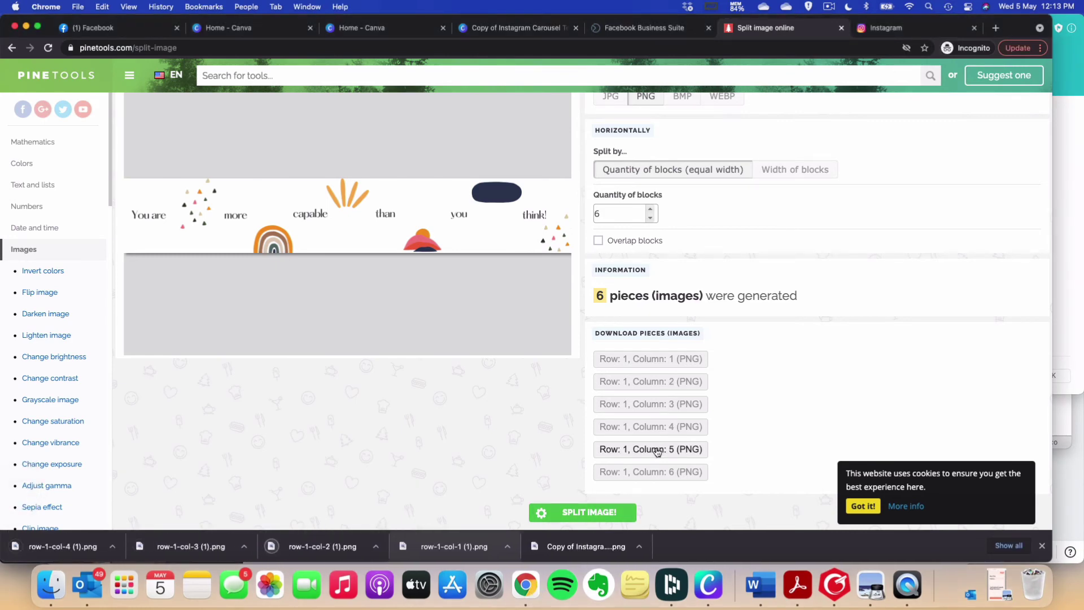
{"action": "left_click", "coordinate": [657, 450]}
{"action": "left_click", "coordinate": [653, 472]}
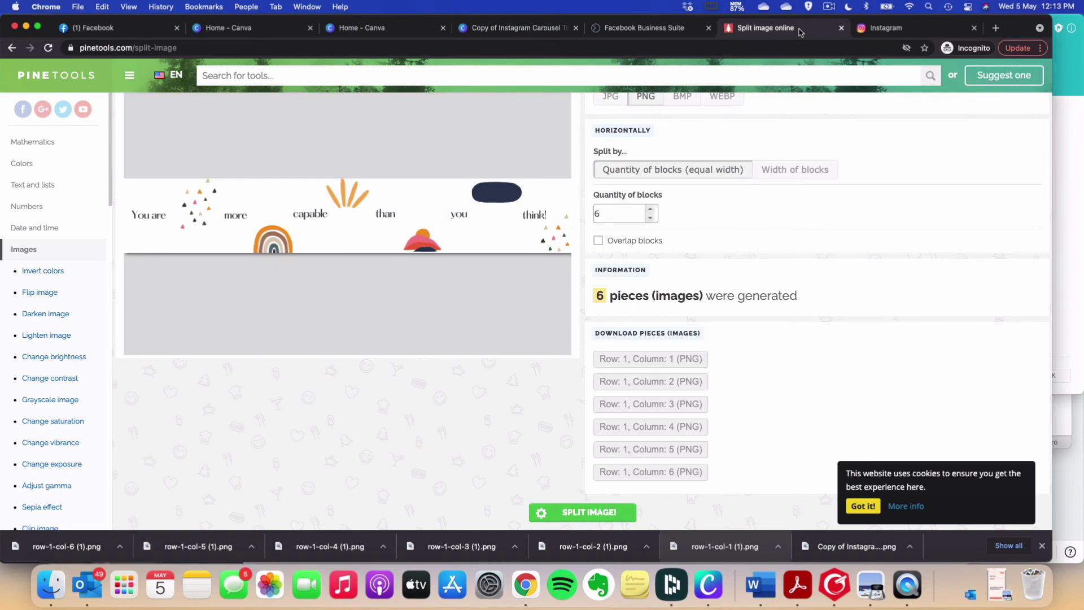
Switch to Facebook Business Suite and create a new post placed only on the Instagram account, not the Facebook page
{"action": "left_click", "coordinate": [657, 29]}
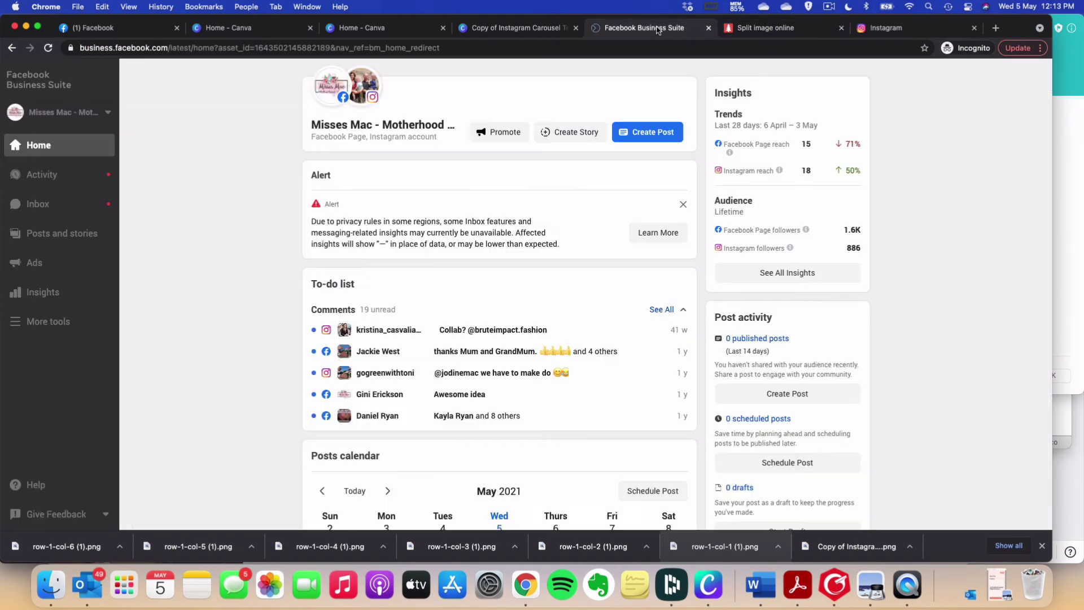
{"action": "left_click", "coordinate": [648, 135]}
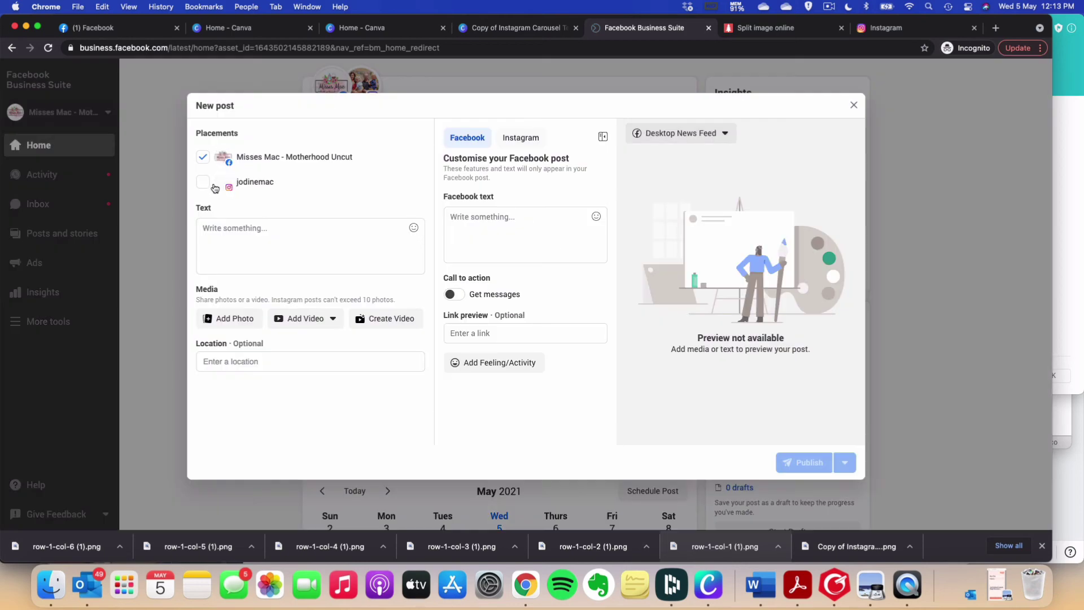
{"action": "left_click", "coordinate": [199, 184]}
{"action": "left_click", "coordinate": [205, 160]}
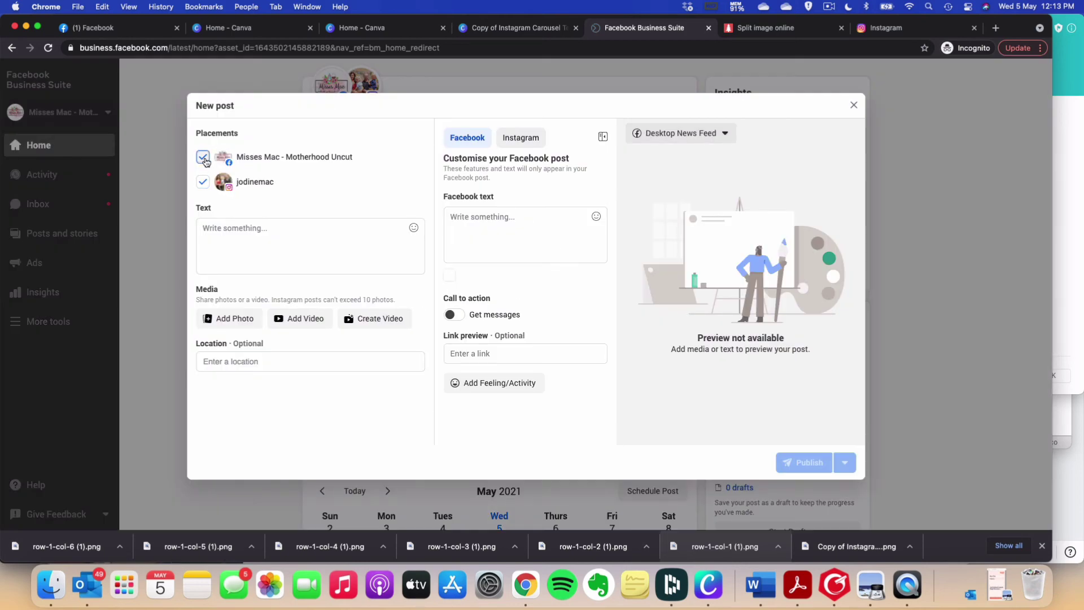
Add the six photos row-1-col-1 (1).png through row-1-col-6 (1).png from Downloads to the post
{"action": "left_click", "coordinate": [235, 320]}
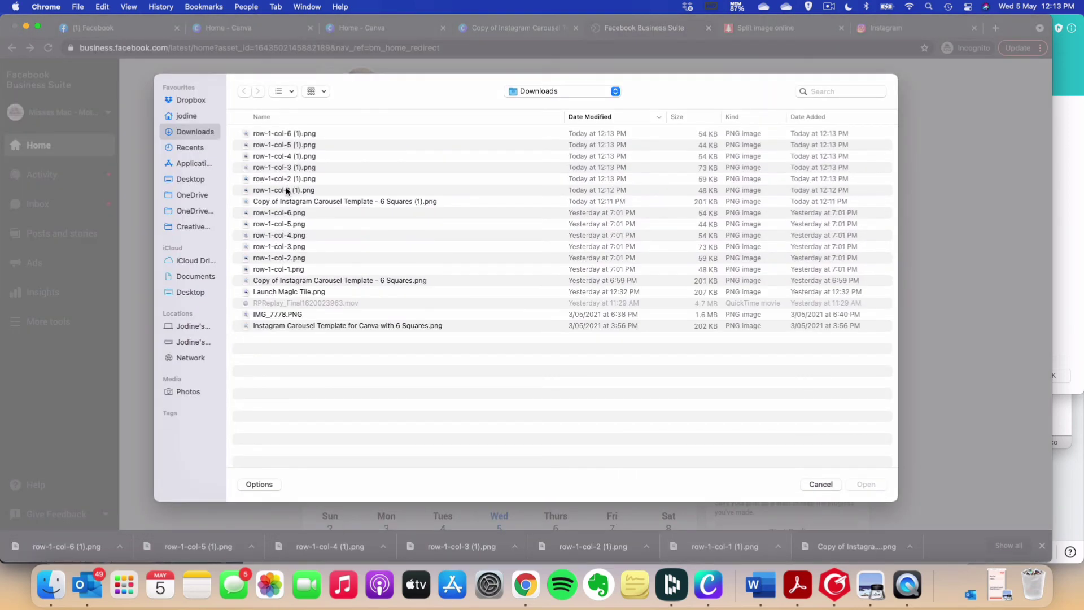
{"action": "left_click", "coordinate": [286, 190]}
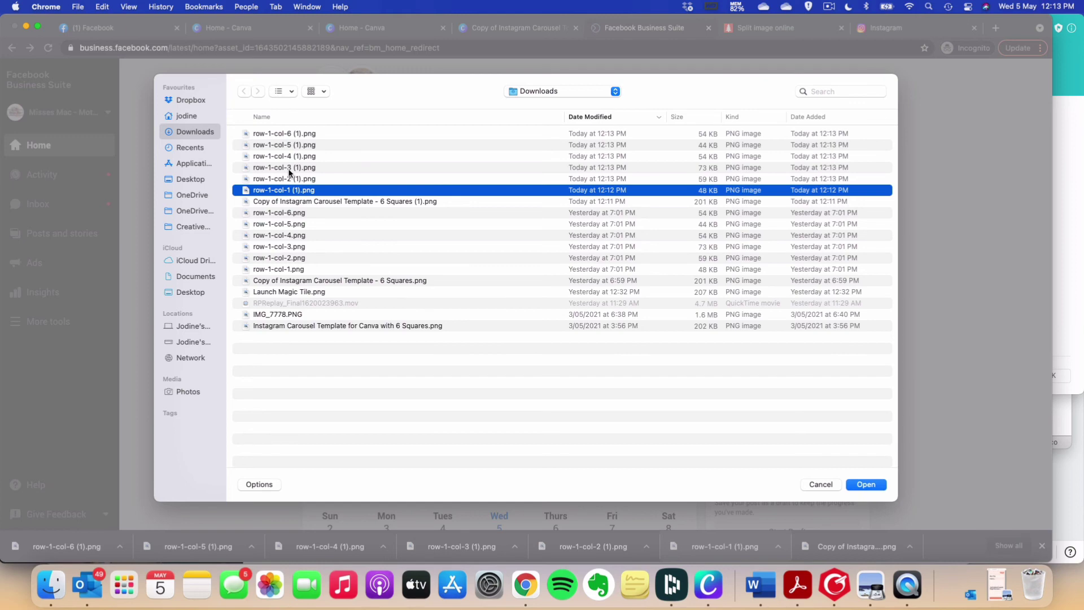
{"action": "left_click", "coordinate": [293, 134], "text": "shift"}
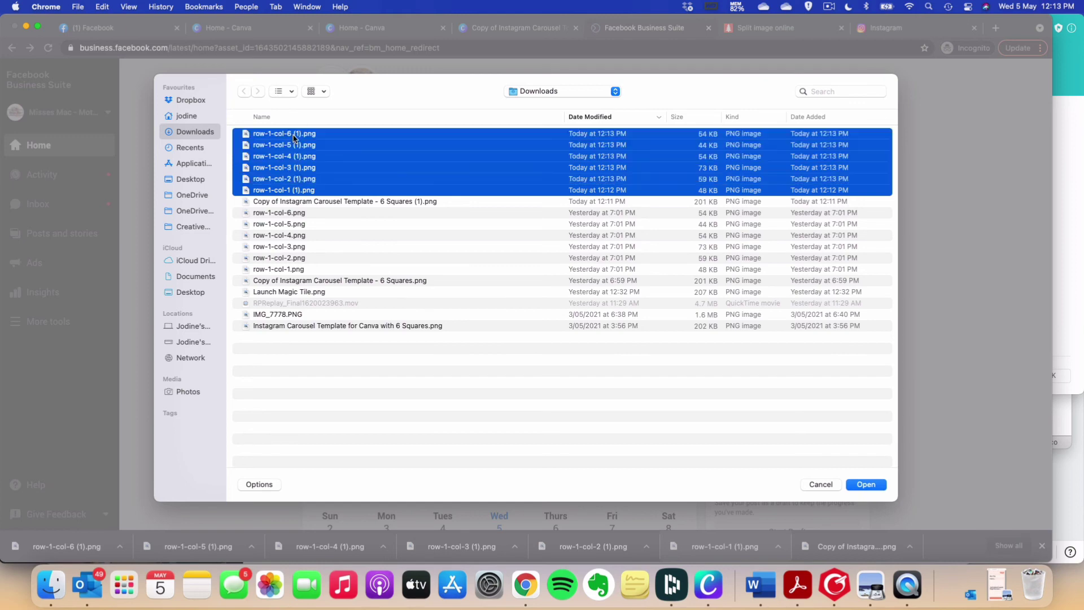
{"action": "left_click", "coordinate": [866, 485]}
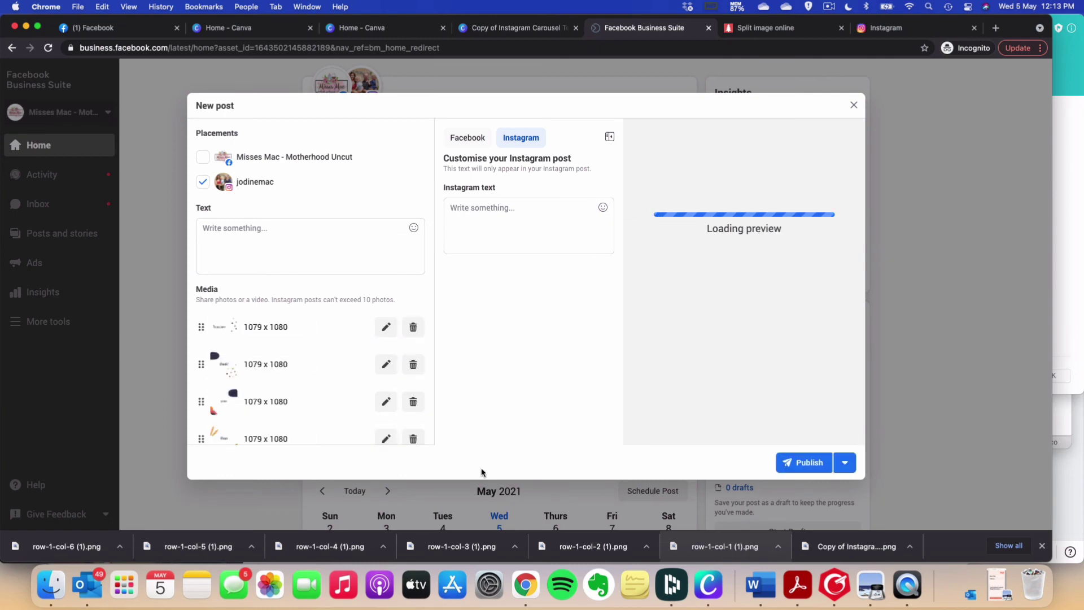
Reorder the post's images so they read You are, more, capable, than, you, think!
{"action": "scroll", "coordinate": [226, 395], "scroll_direction": "down", "scroll_amount": 2}
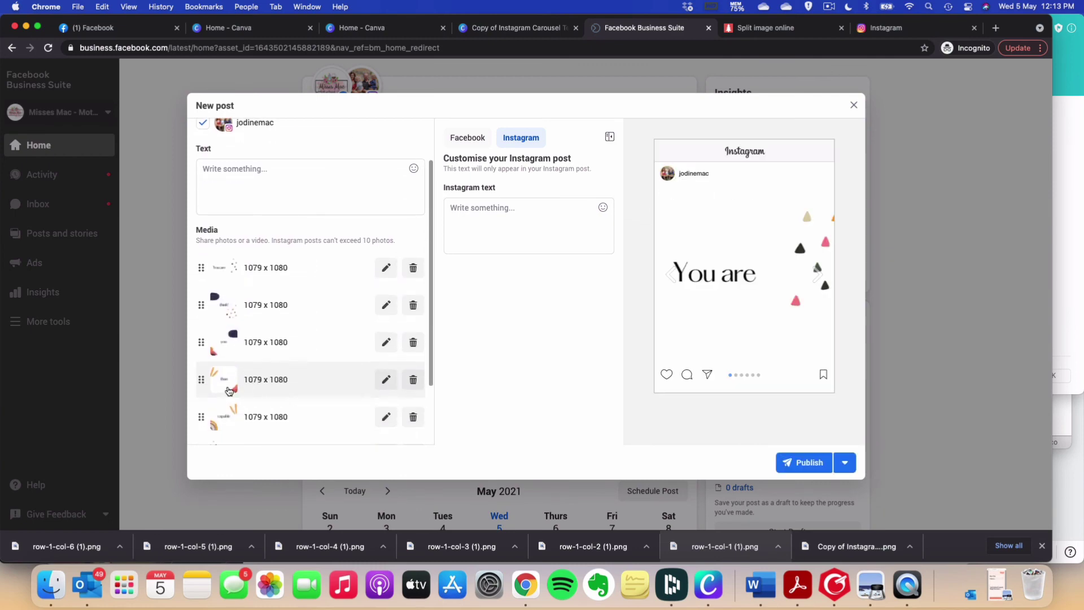
{"action": "left_click_drag", "start_coordinate": [249, 379], "coordinate": [205, 354]}
{"action": "scroll", "coordinate": [237, 282], "scroll_direction": "up", "scroll_amount": 4}
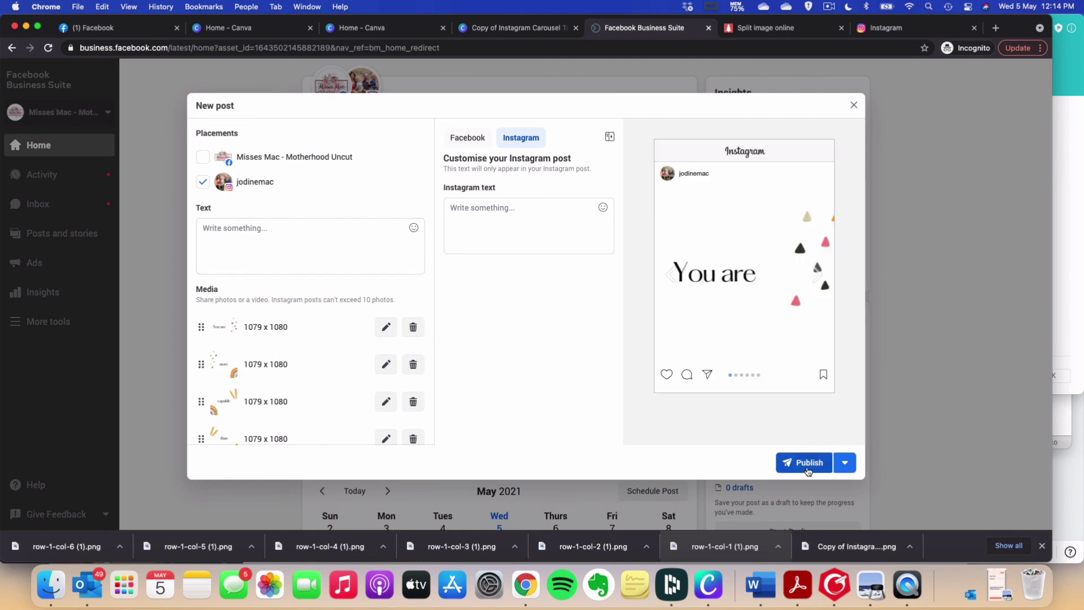
Check the alternatives to publishing immediately and page through the carousel images in the Instagram preview
{"action": "left_click", "coordinate": [849, 470]}
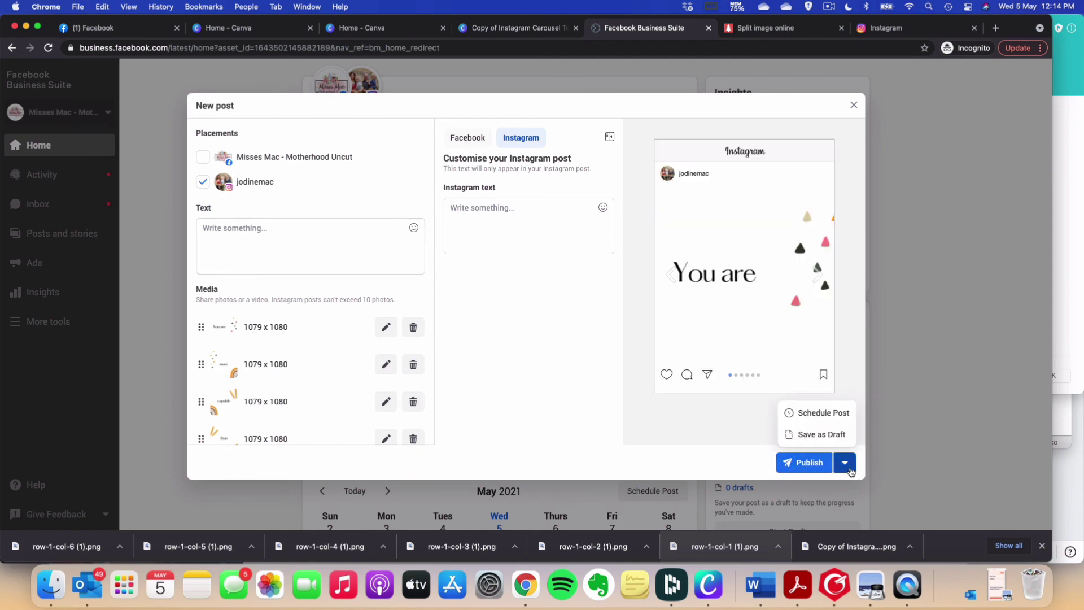
{"action": "left_click", "coordinate": [700, 421]}
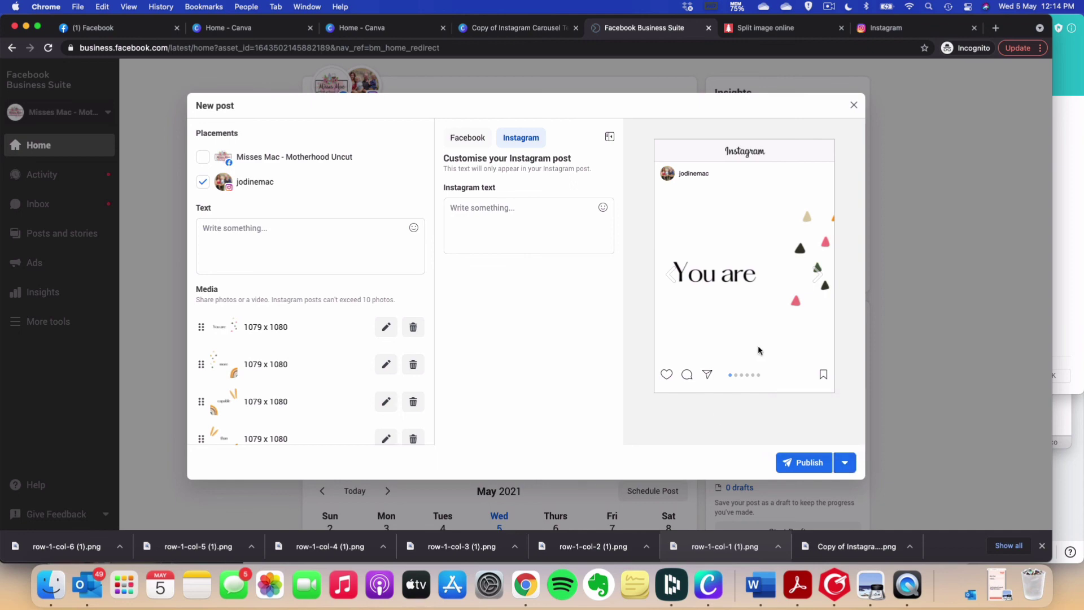
{"action": "left_click", "coordinate": [818, 275]}
{"action": "left_click", "coordinate": [818, 275]}
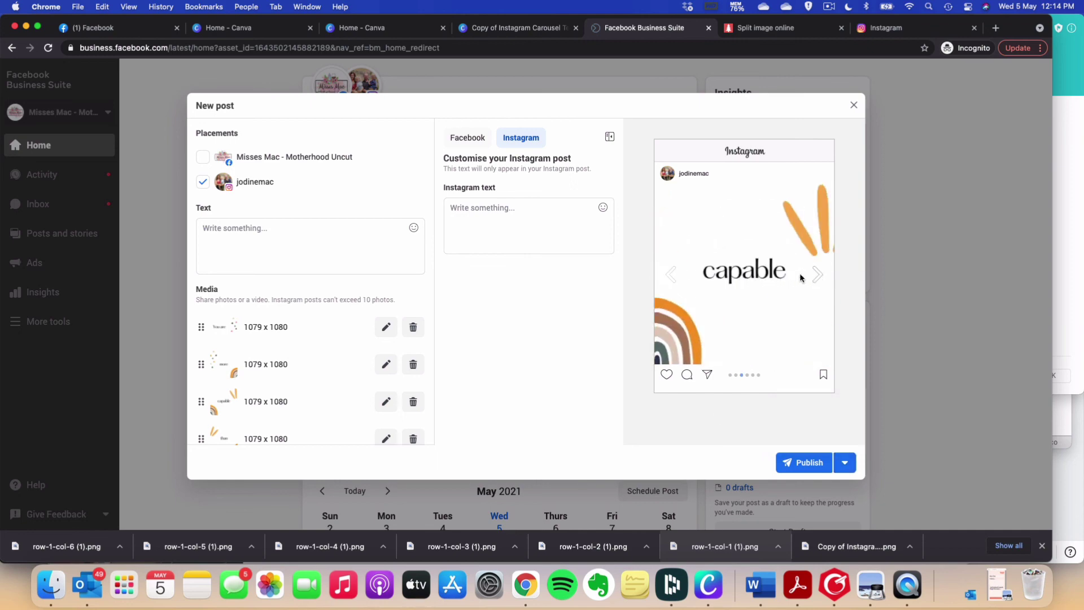
{"action": "left_click", "coordinate": [671, 274]}
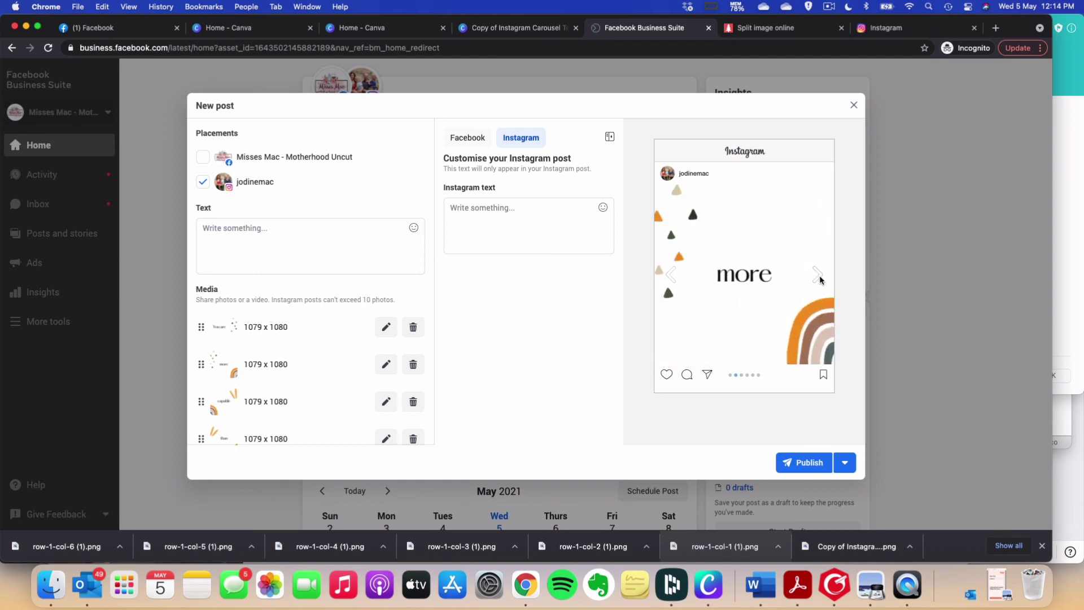
{"action": "left_click", "coordinate": [818, 276]}
{"action": "left_click", "coordinate": [818, 275]}
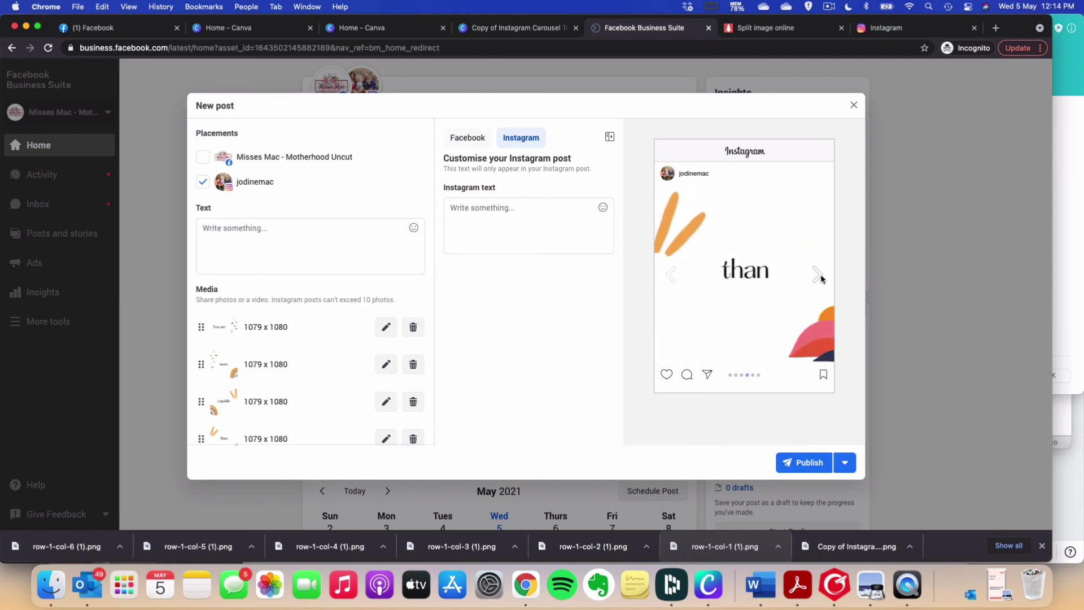
{"action": "left_click", "coordinate": [818, 273]}
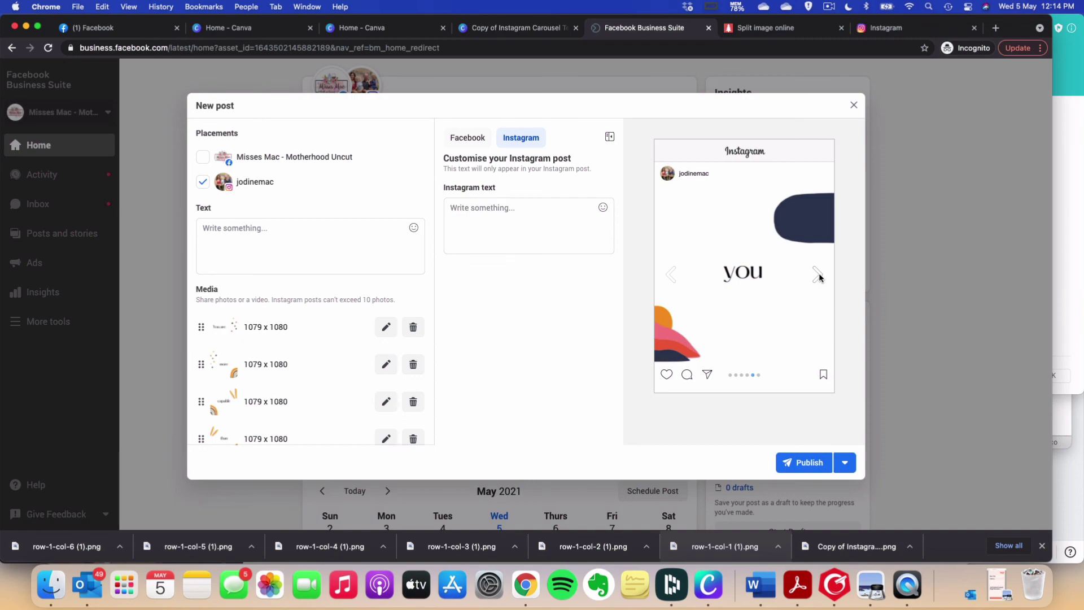